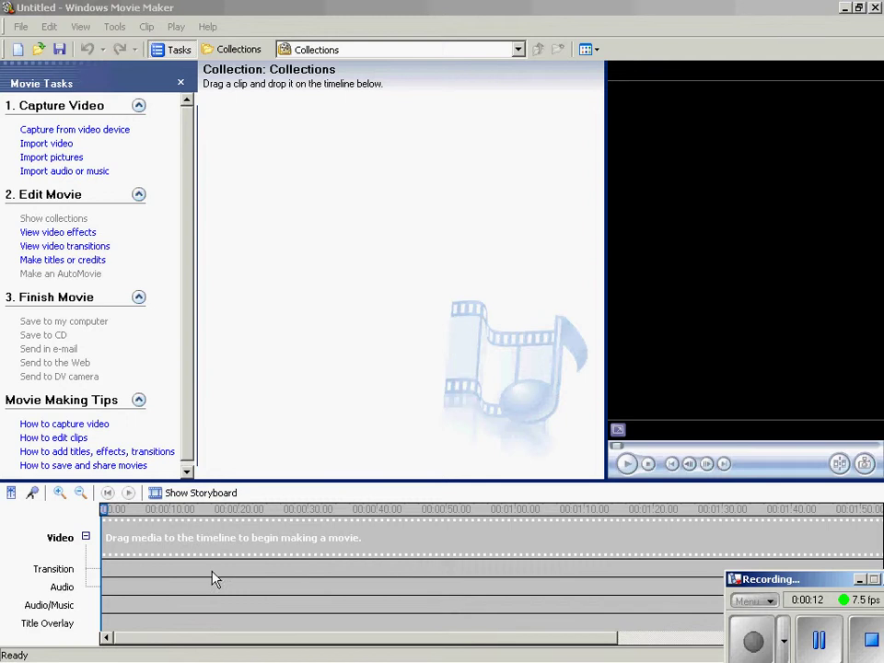
mouse_move(11, 658)
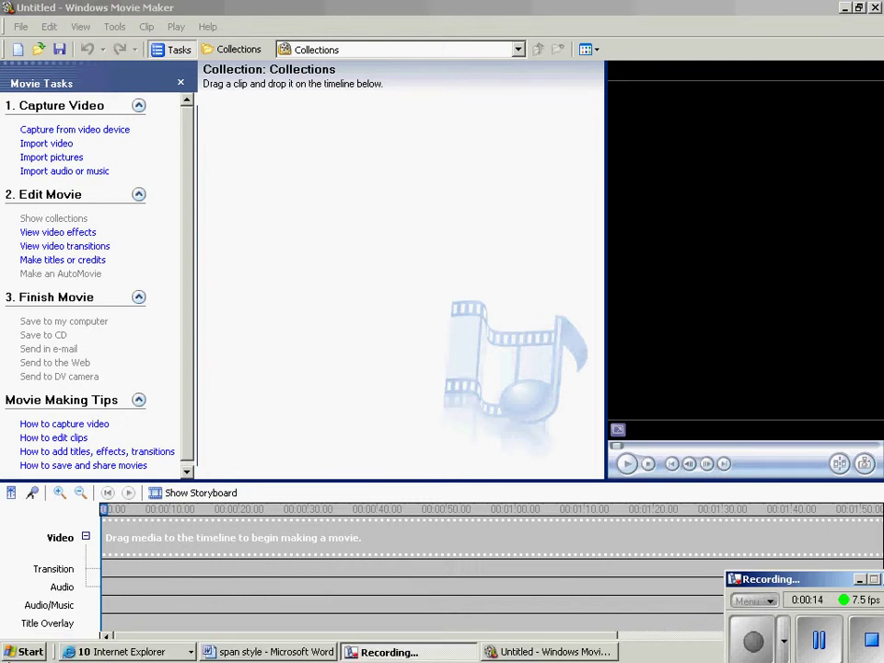
click(27, 652)
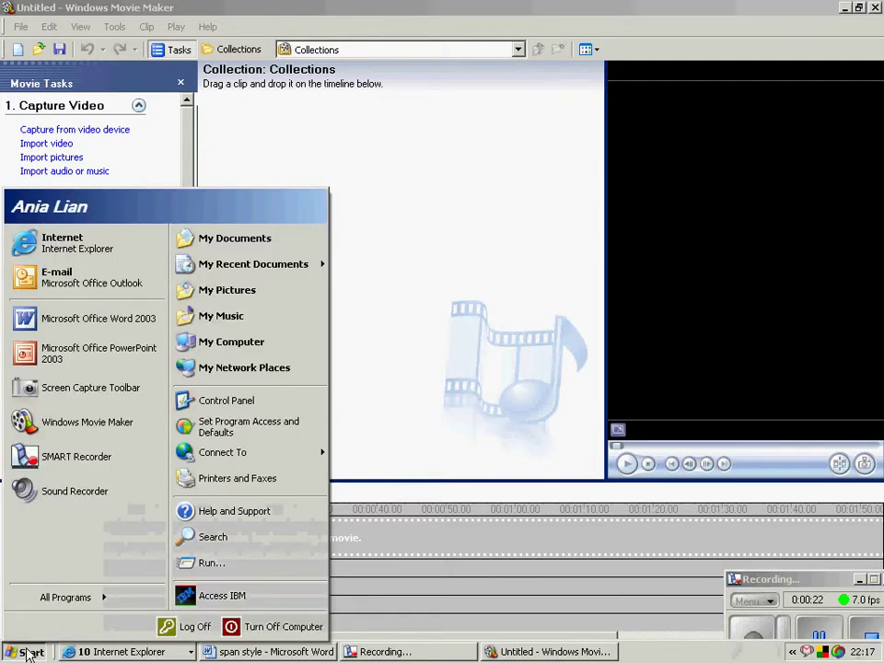
mouse_move(79, 613)
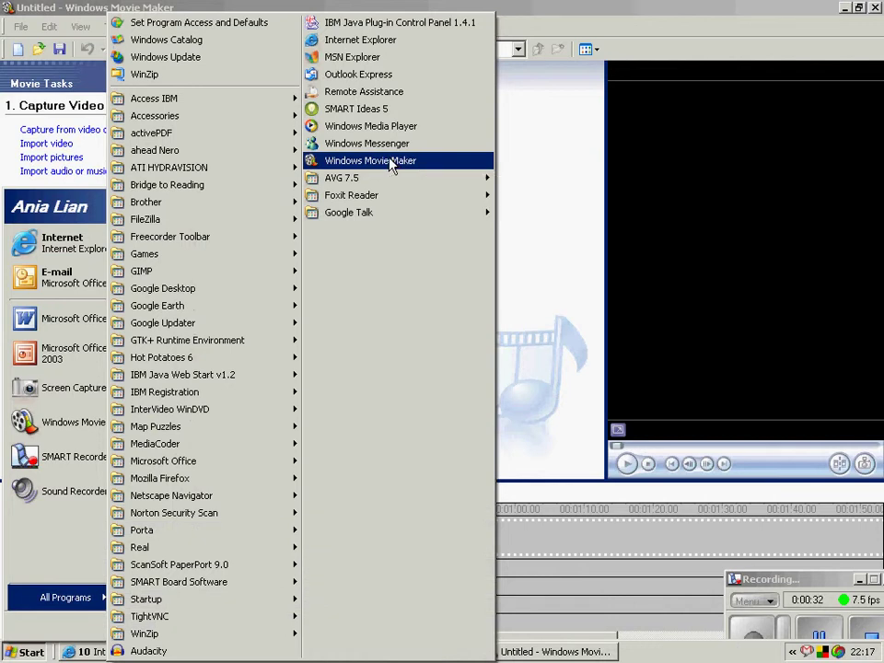
mouse_move(182, 121)
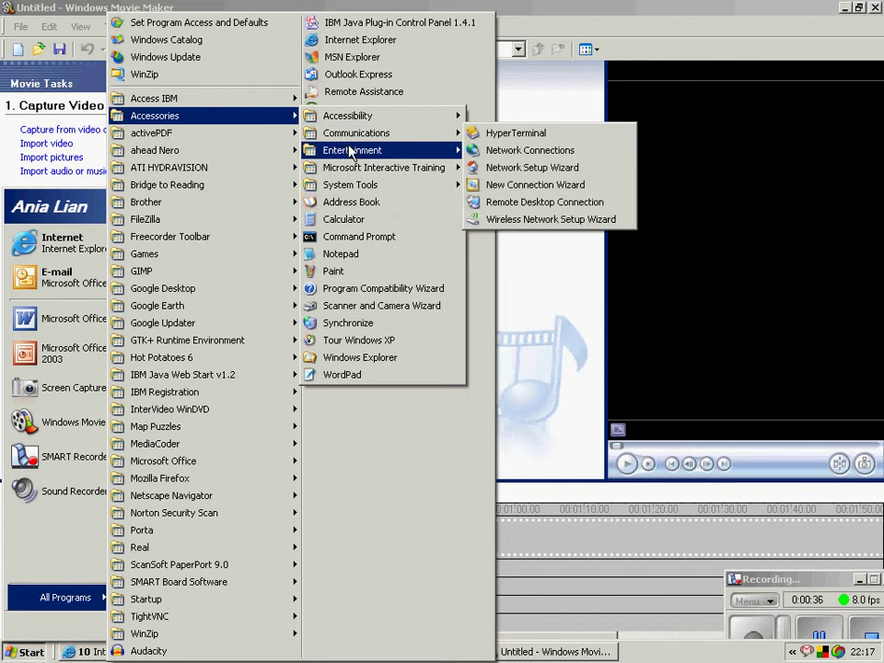
mouse_move(456, 156)
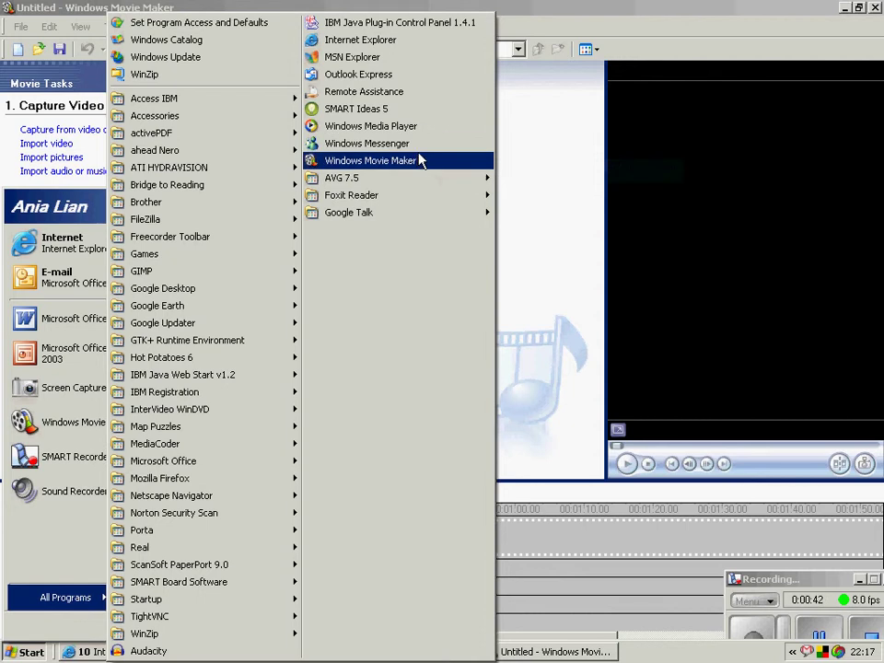
click(519, 167)
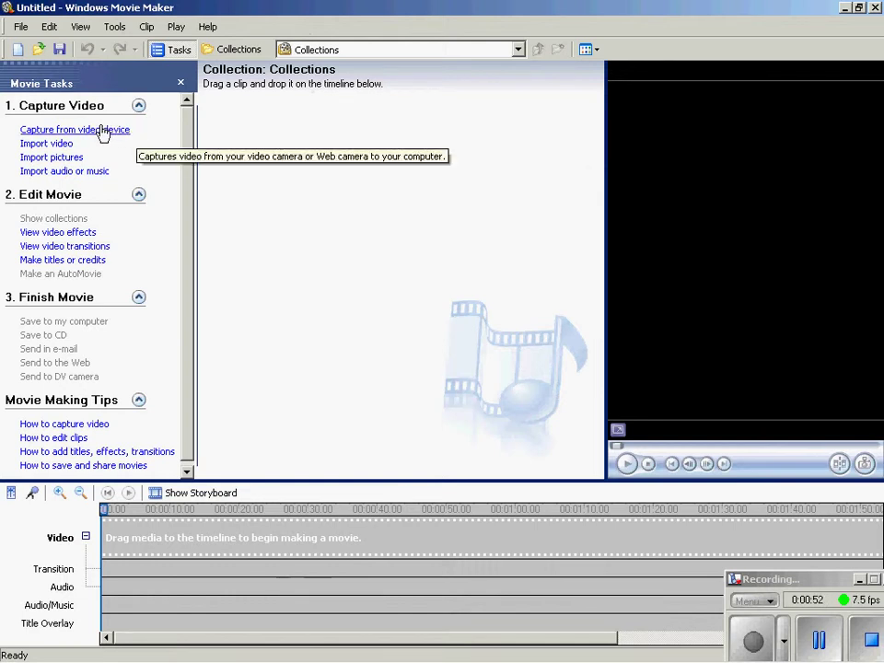
- Start a picture import and open the 100OLYMP folder inside My Pictures
click(46, 158)
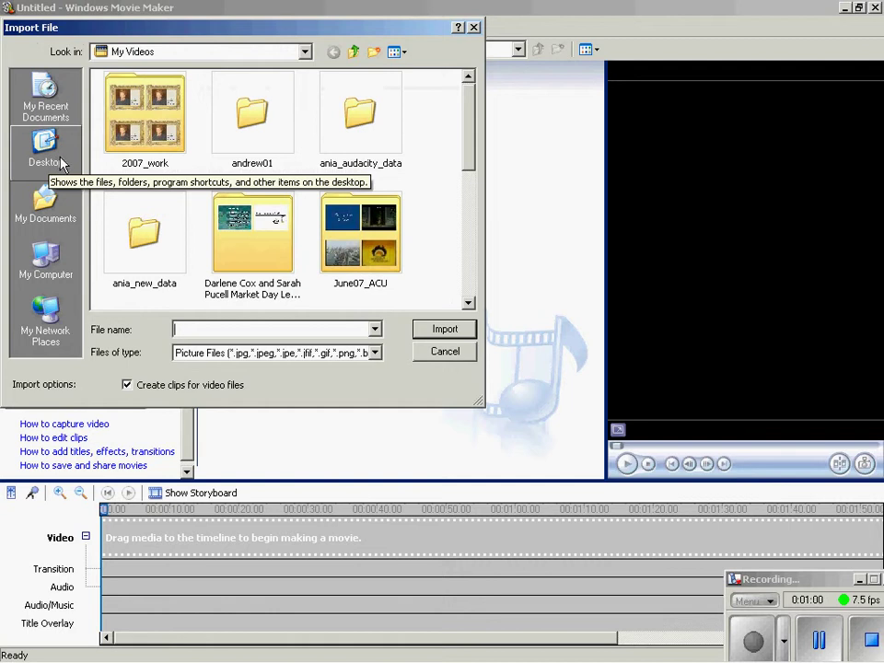
click(44, 204)
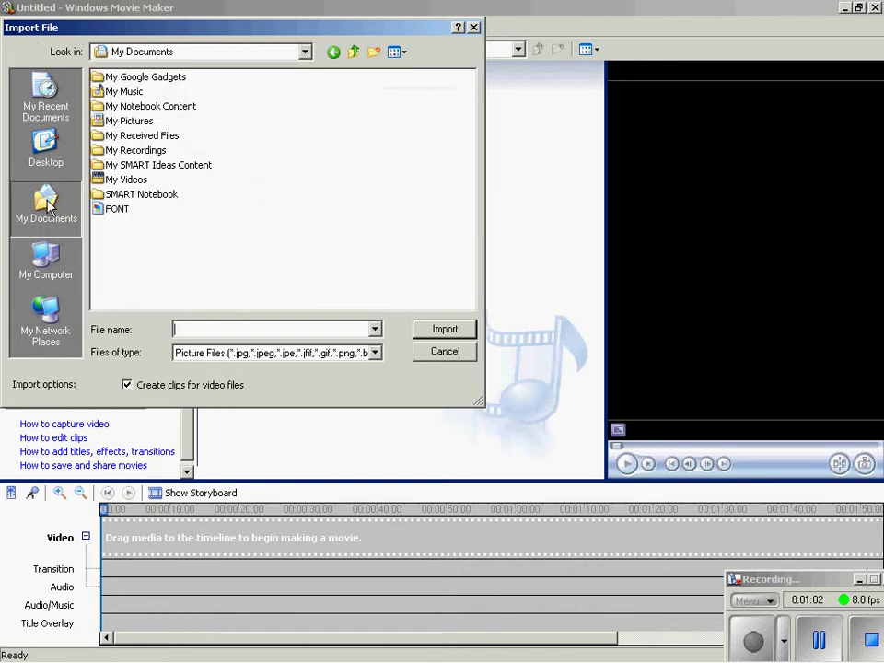
click(99, 122)
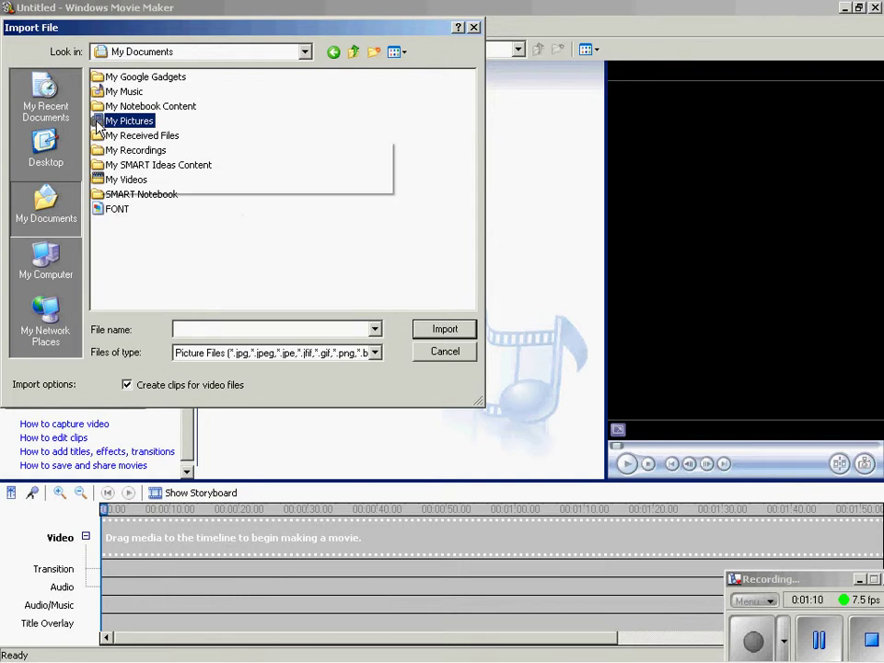
double_click(98, 124)
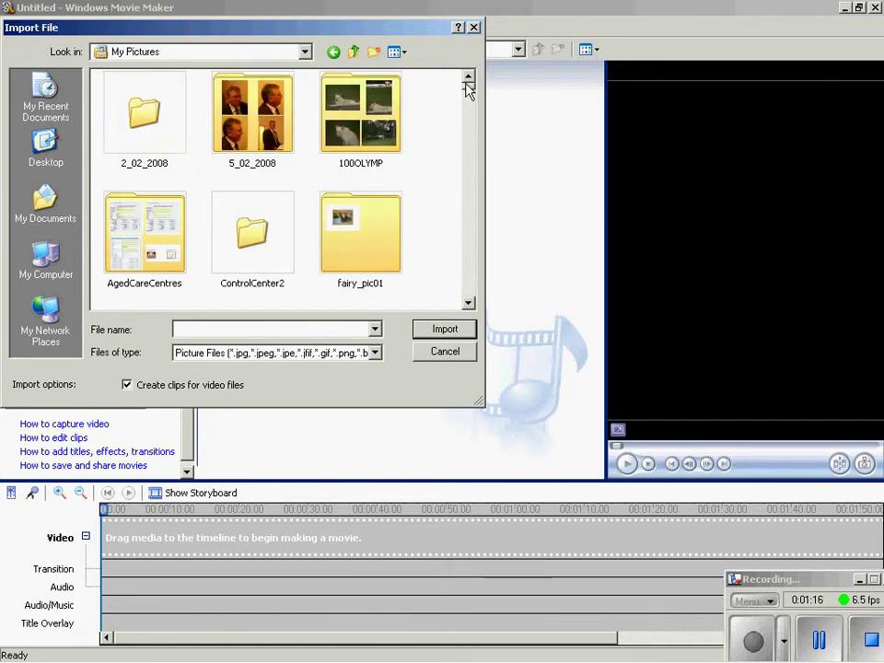
scroll(468, 85, down, 1)
scroll(467, 86, up, 1)
double_click(357, 112)
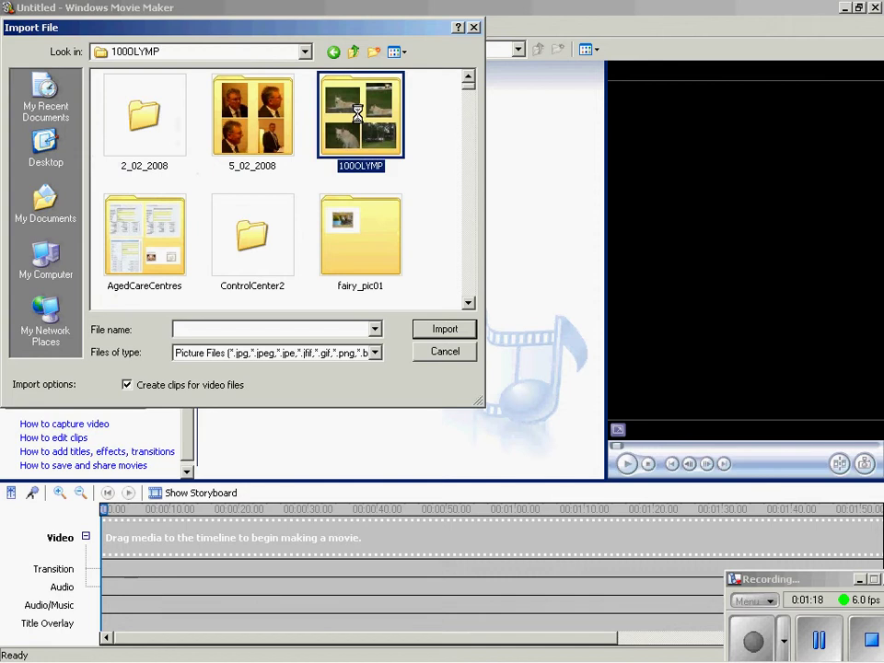
- Import pictures P2110040 through P2110044, P2110048, P2110053 and P2110055 from the 100OLYMP folder into the collection
drag(470, 89, 471, 166)
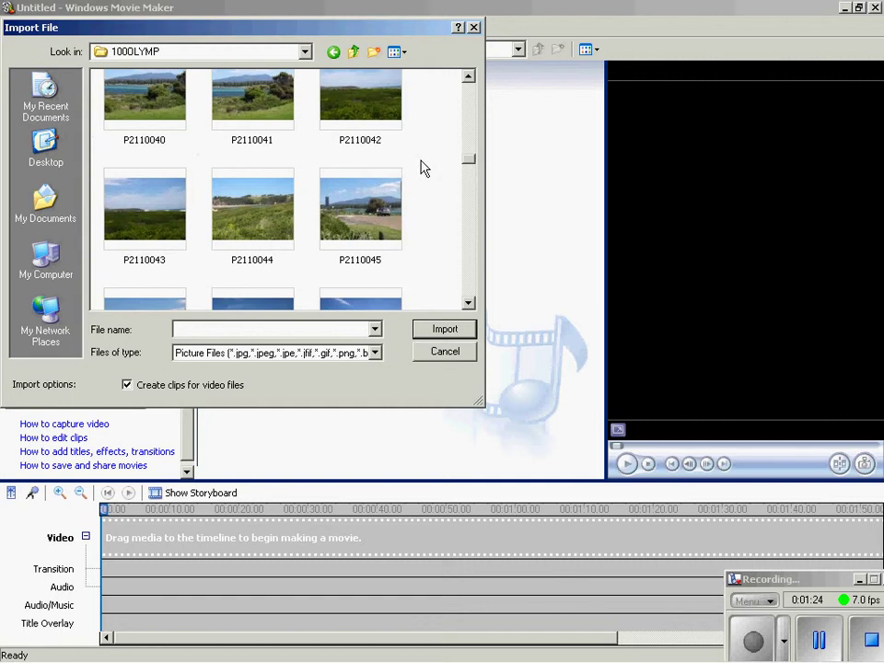
click(157, 110)
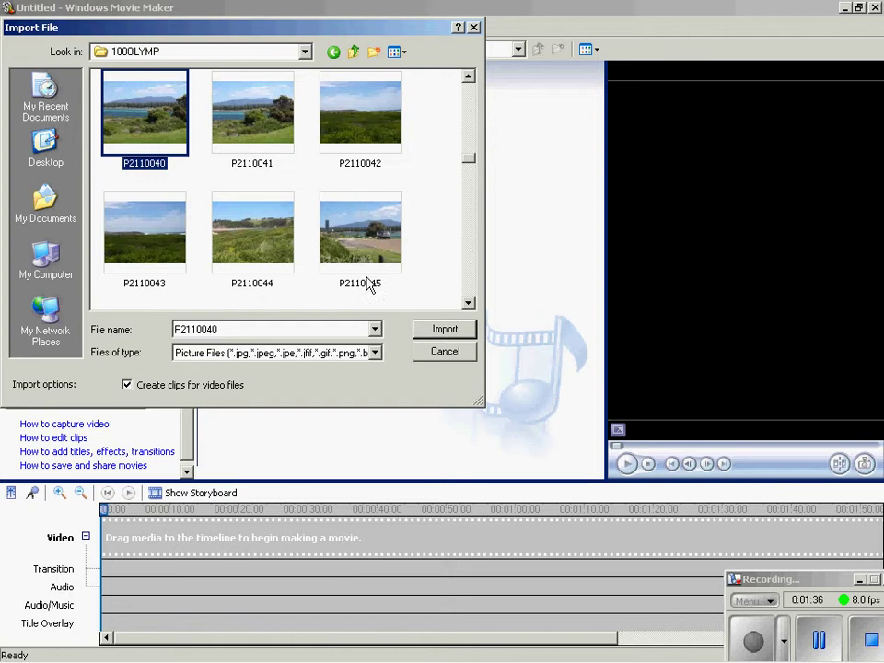
mouse_move(348, 260)
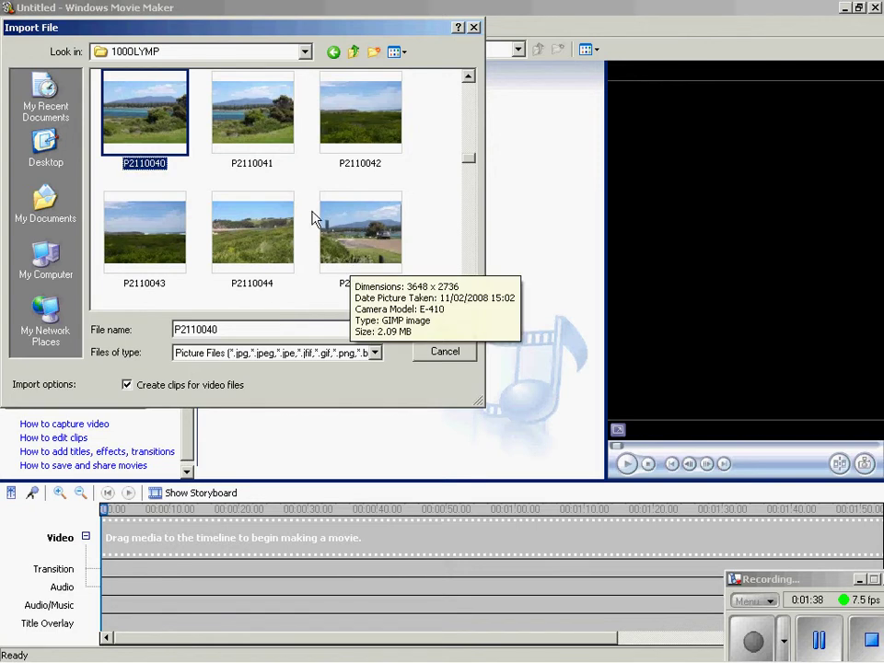
ctrl+click(261, 127)
ctrl+click(345, 129)
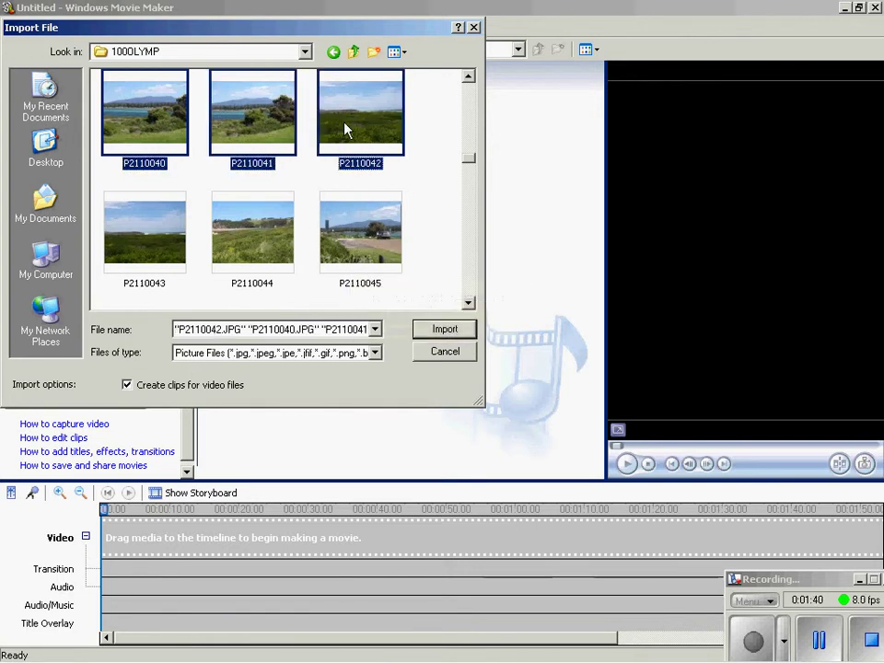
scroll(473, 166, down, 3)
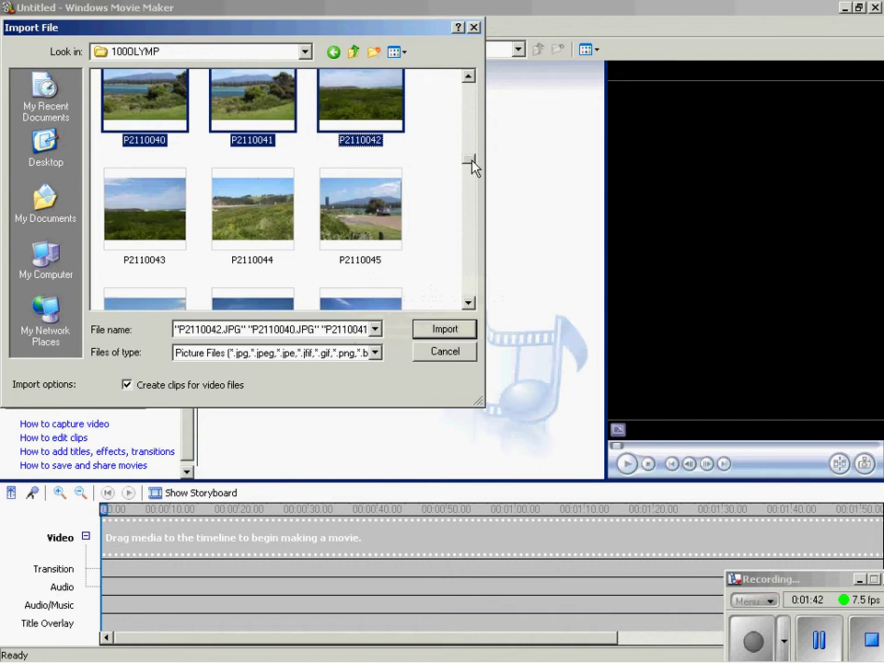
ctrl+click(166, 113)
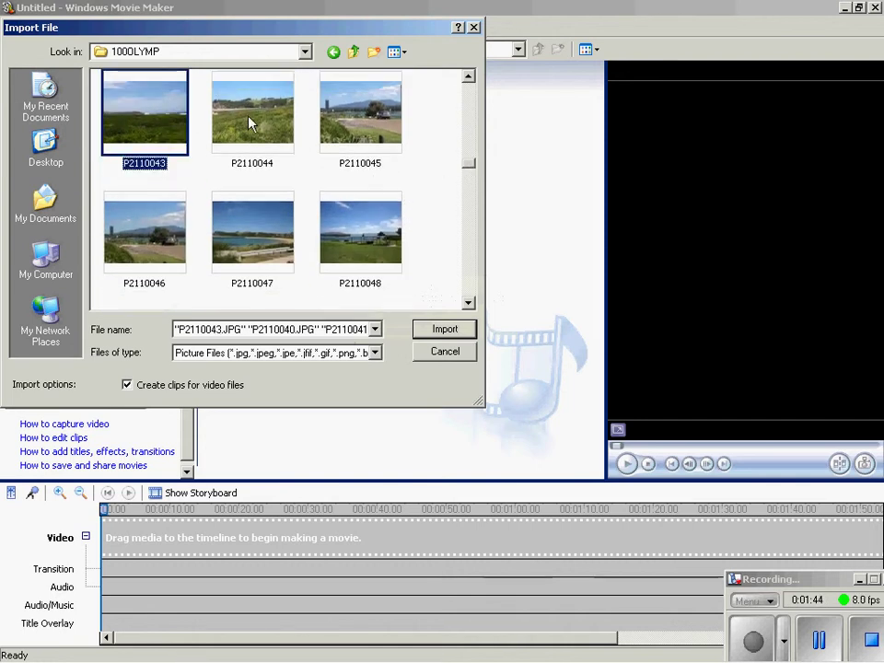
ctrl+click(248, 123)
ctrl+click(367, 241)
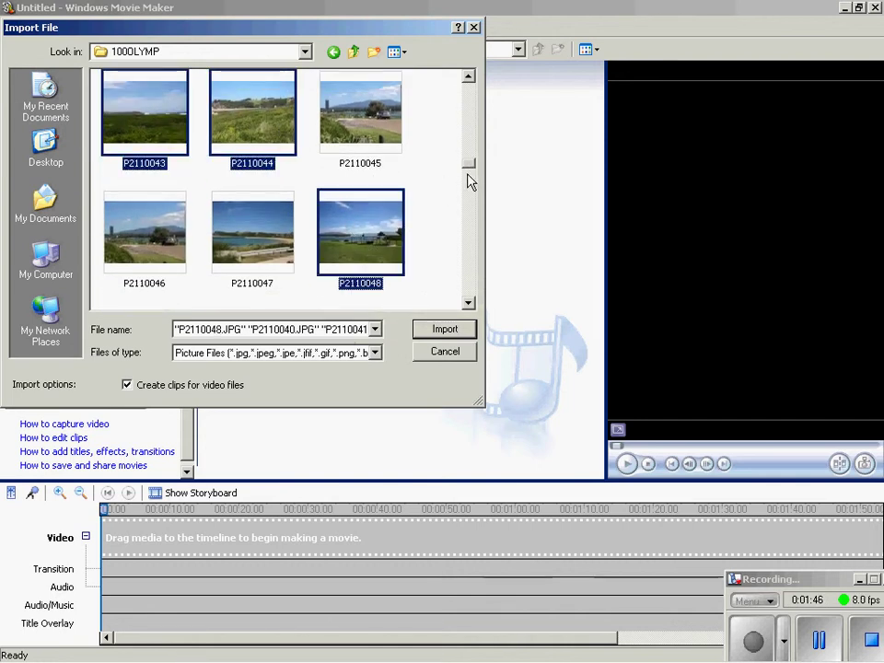
scroll(469, 173, down, 3)
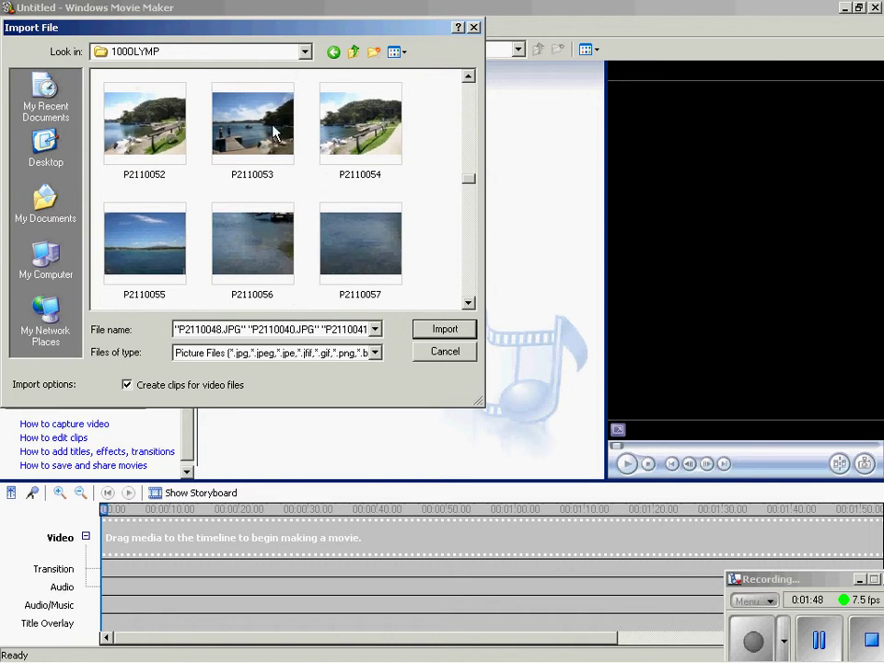
ctrl+click(235, 145)
ctrl+click(169, 214)
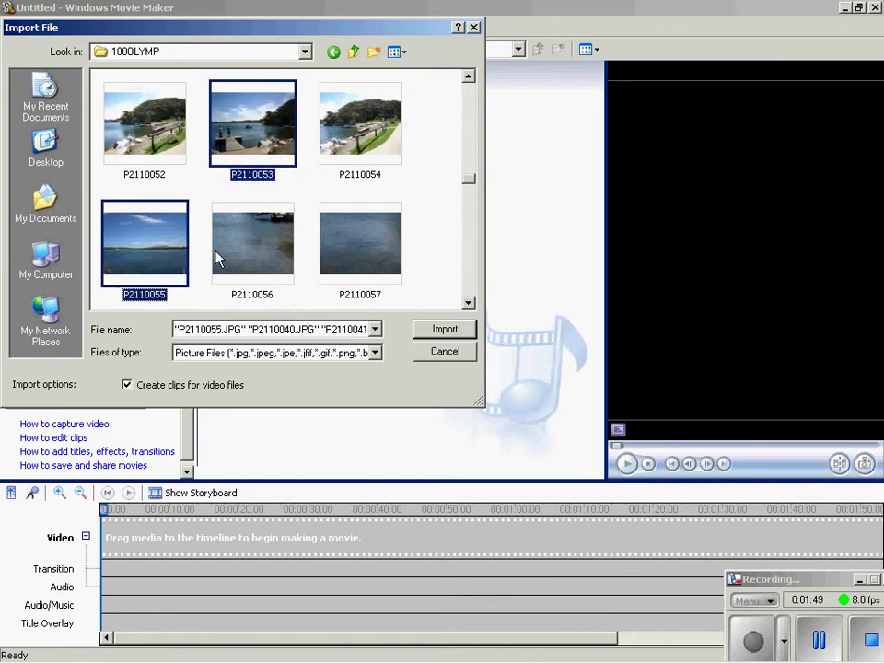
click(445, 328)
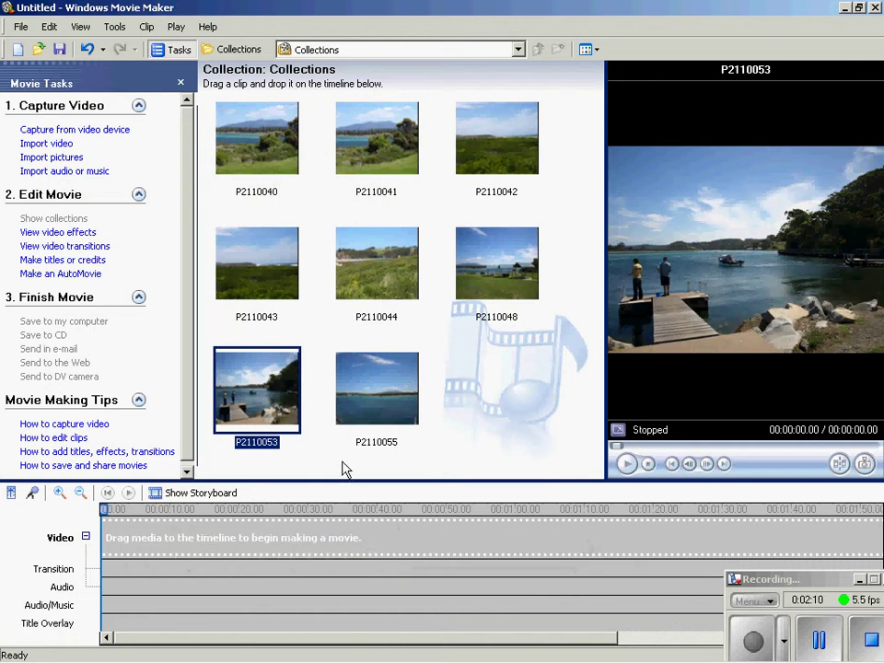
- Place all the imported pictures together on the timeline's Video track, starting at the beginning
click(238, 126)
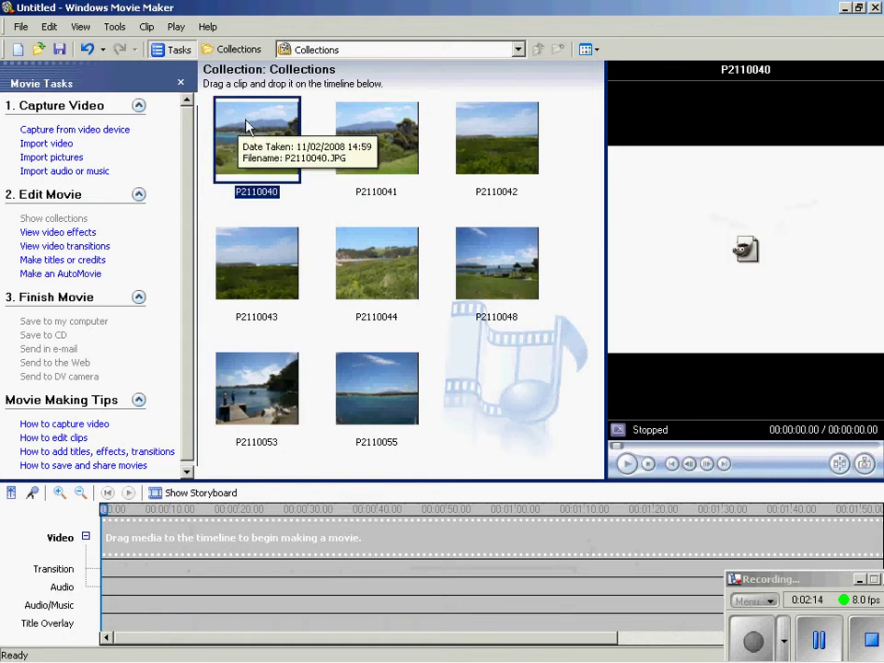
key(ctrl+a)
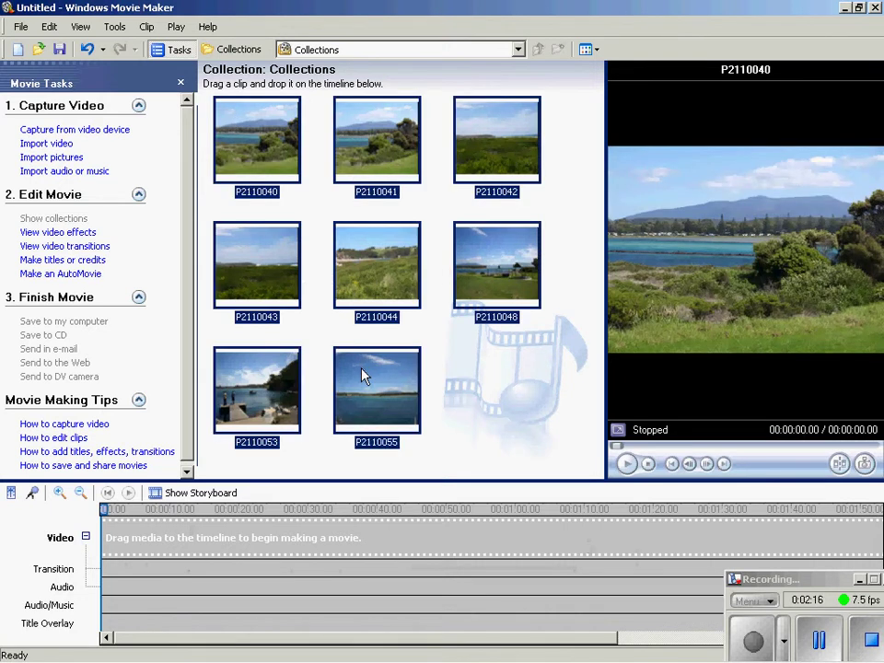
drag(361, 368, 106, 534)
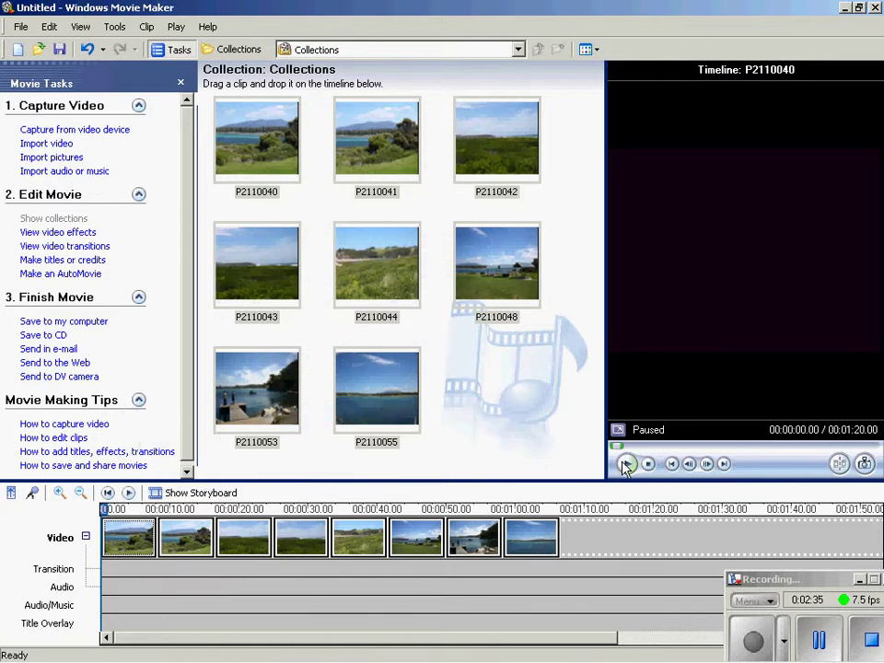
- Preview the first pictures of the timeline, pause, and stop playback to return to the start
click(624, 465)
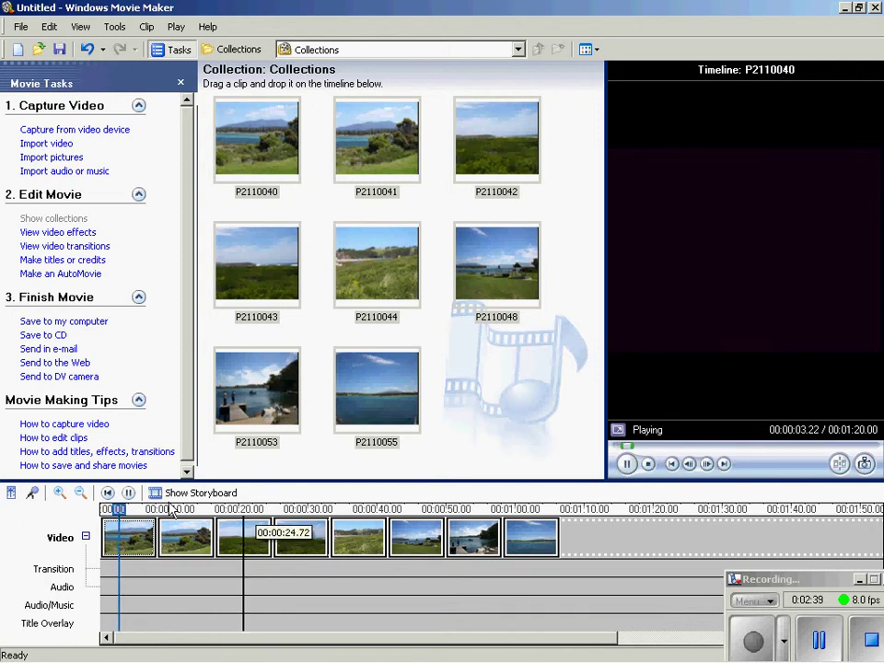
click(626, 464)
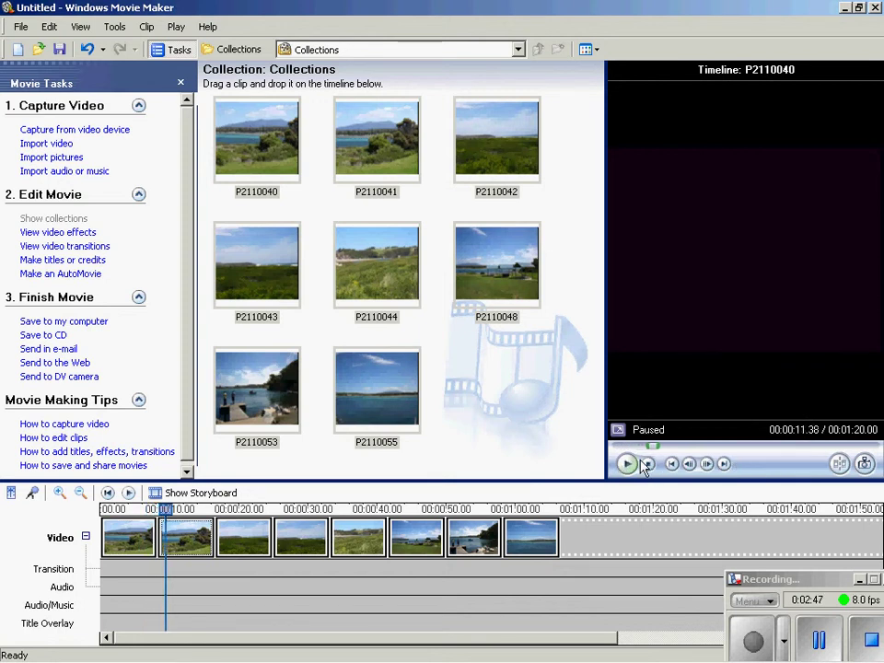
click(647, 464)
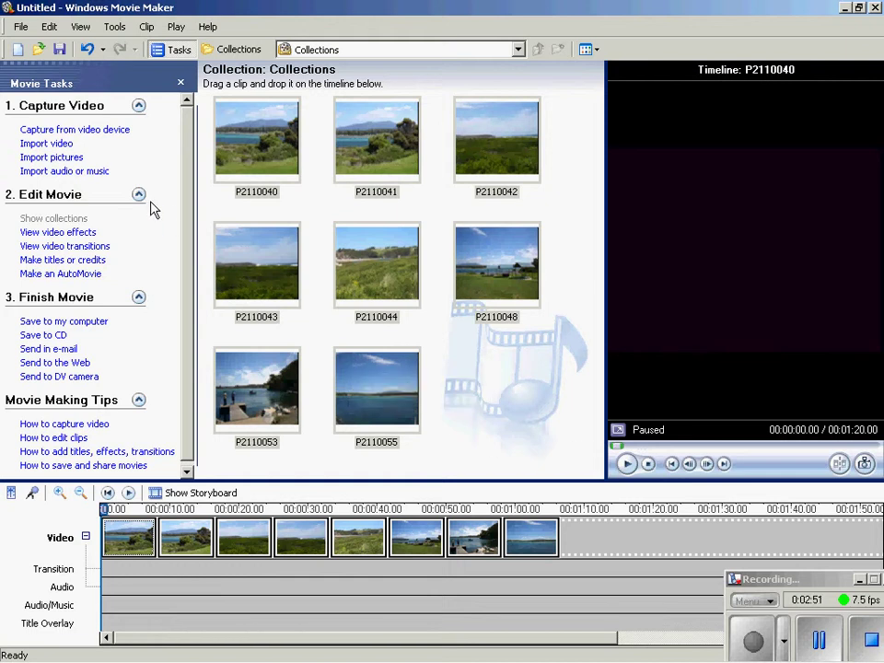
- Import the New_Age.mp3 music file from My Videos and place it at the start of the Audio/Music track
click(50, 172)
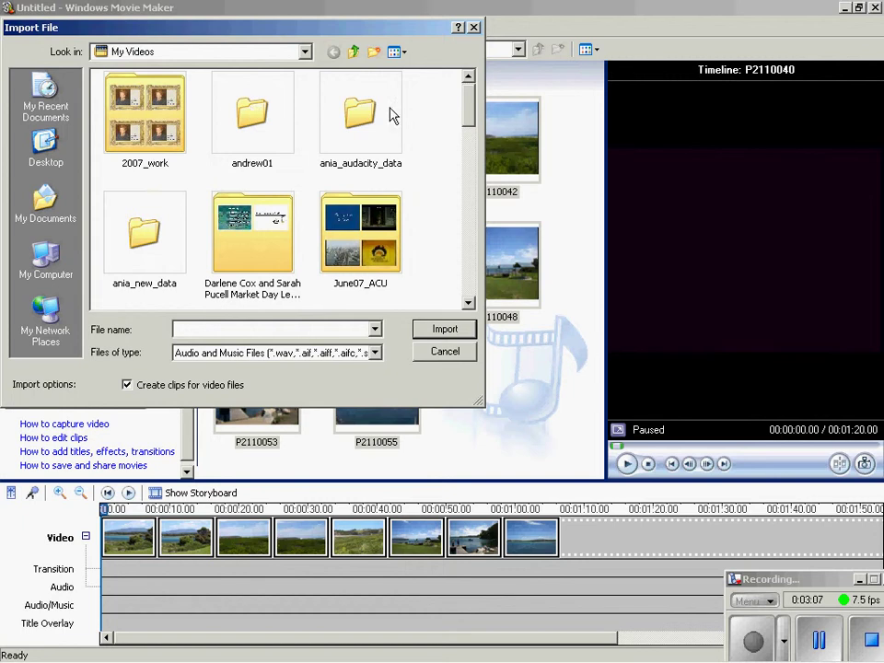
drag(475, 106, 473, 167)
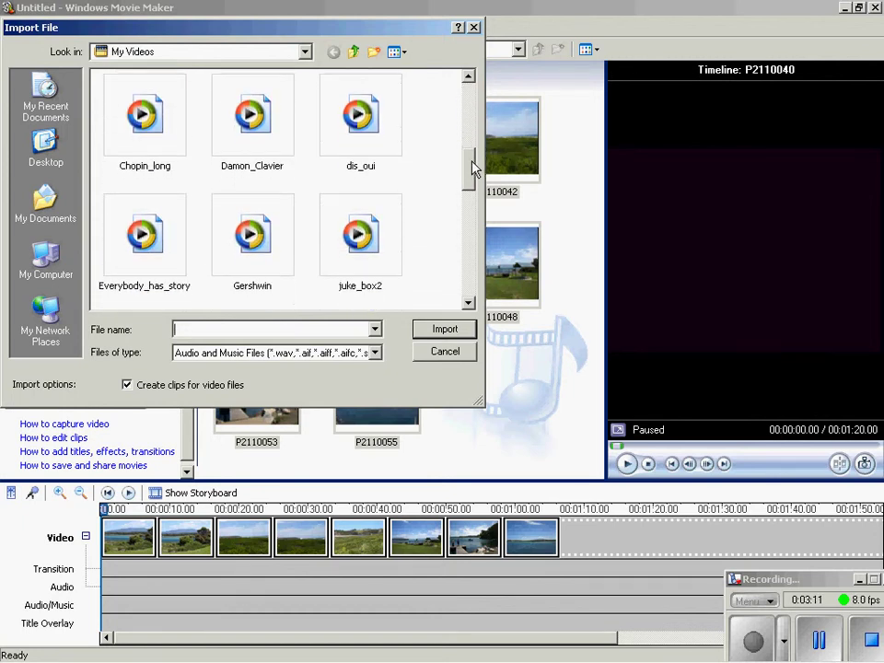
drag(470, 166, 460, 203)
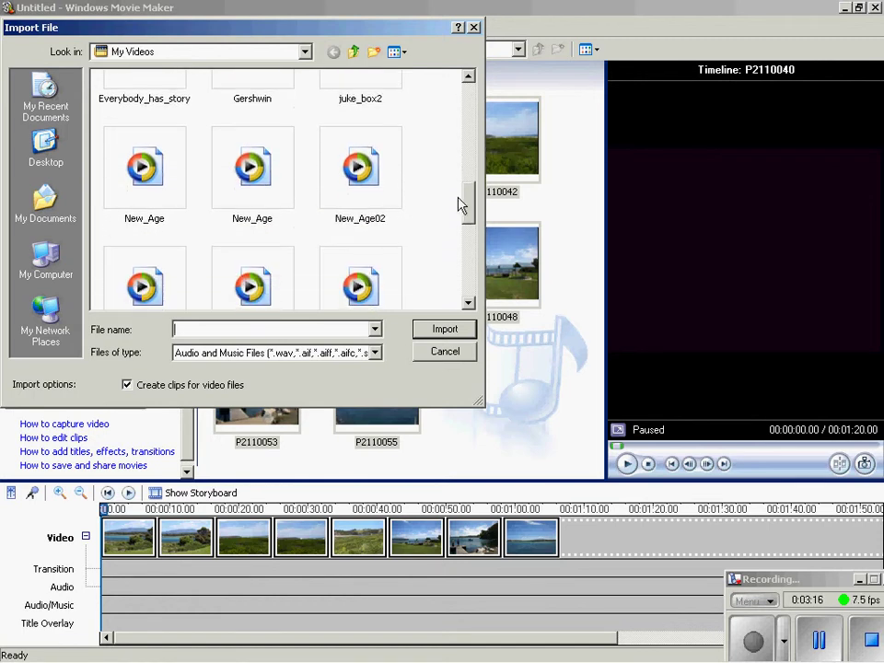
click(145, 181)
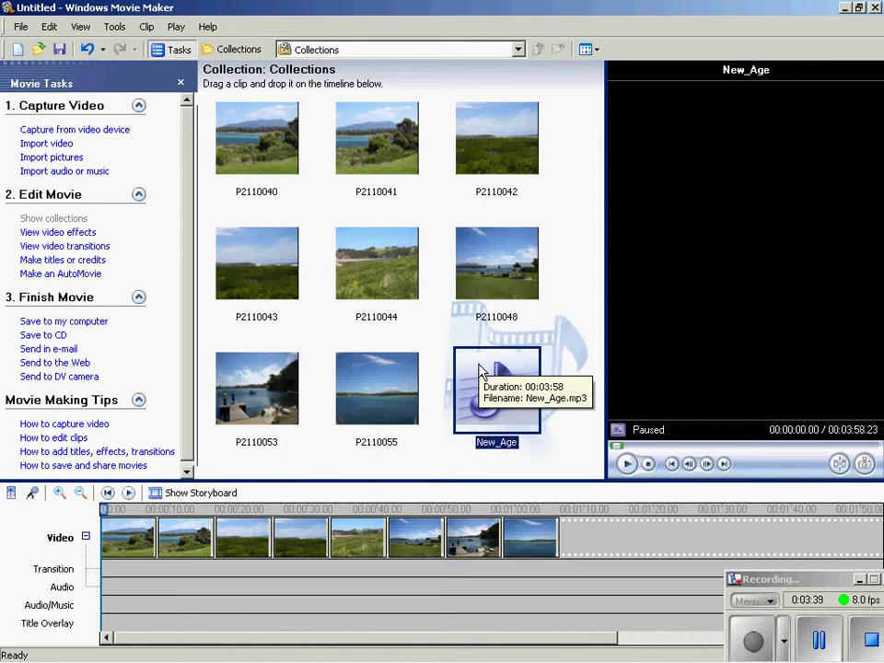
mouse_move(478, 370)
mouse_down()
mouse_move(177, 532)
mouse_move(88, 559)
mouse_up()
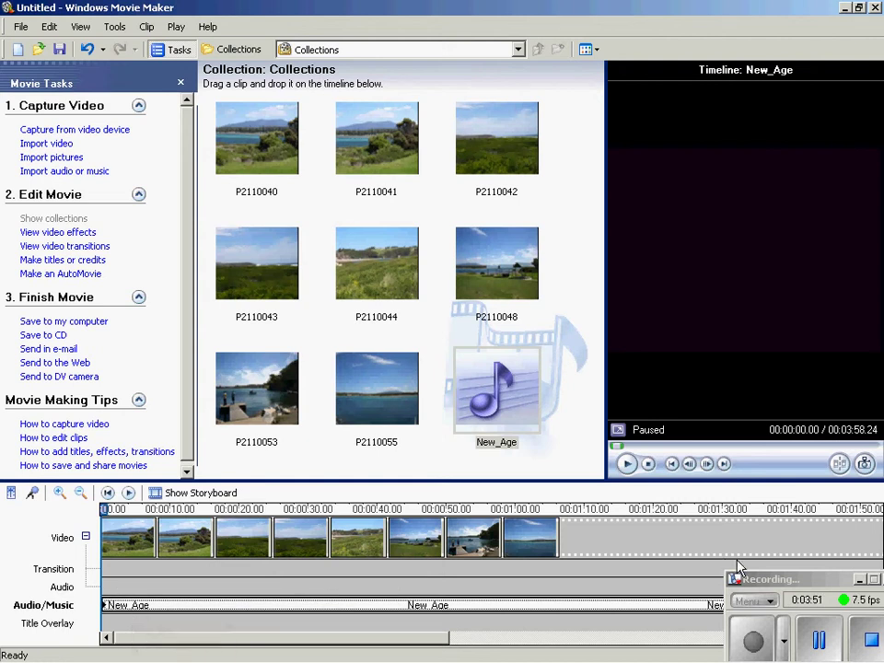
- Play the timeline with the New_Age music for a few seconds and pause the preview
drag(815, 582, 22, 615)
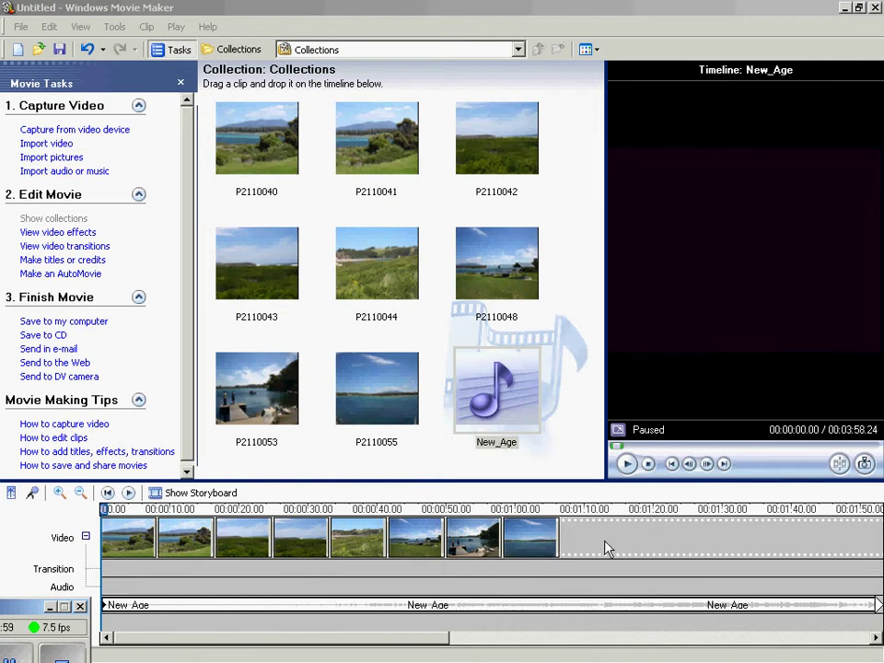
click(625, 465)
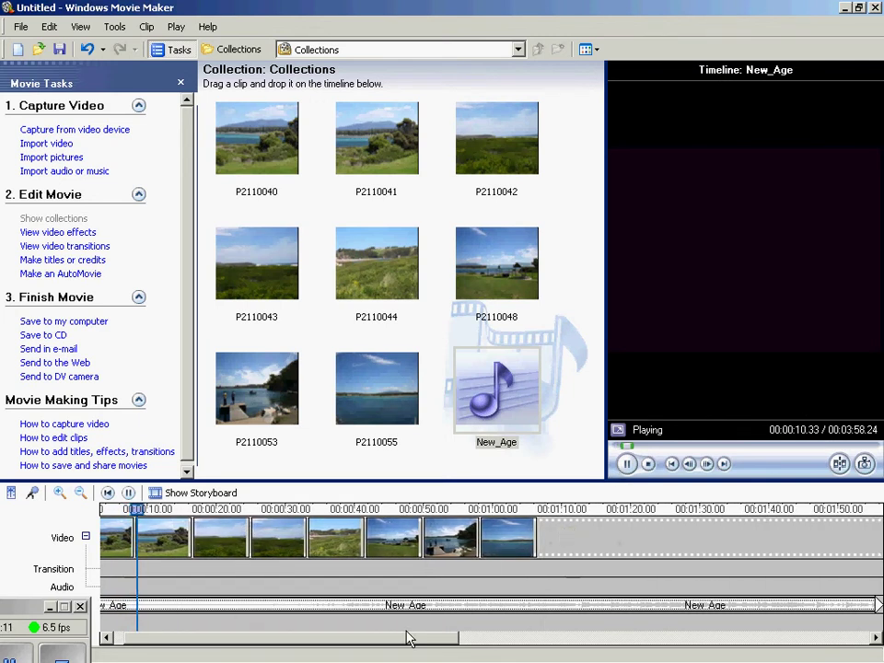
click(626, 463)
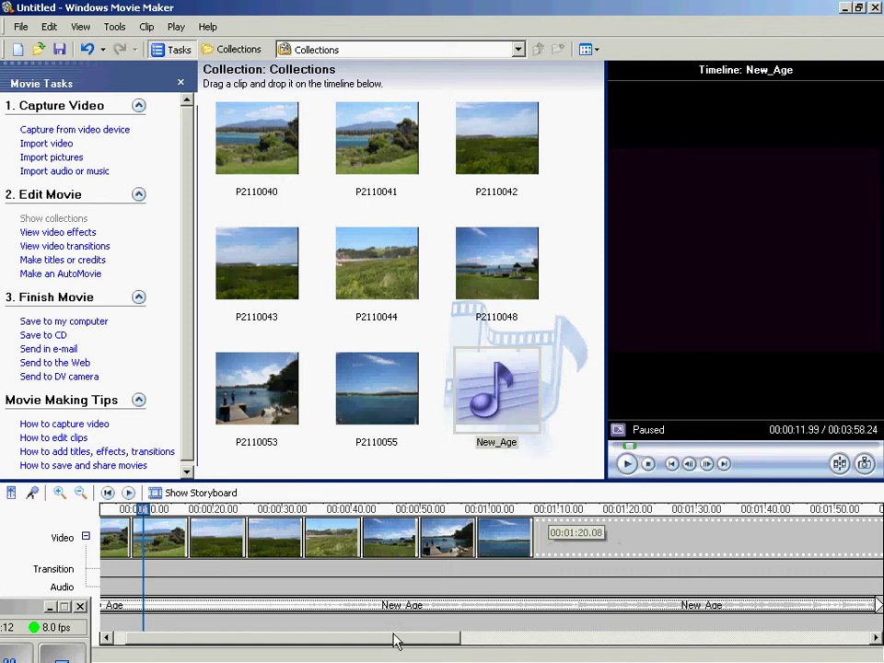
- Set the start trim point of the New_Age music at 00:00:46.16 and move the trimmed clip back to the timeline's beginning
drag(395, 637, 355, 643)
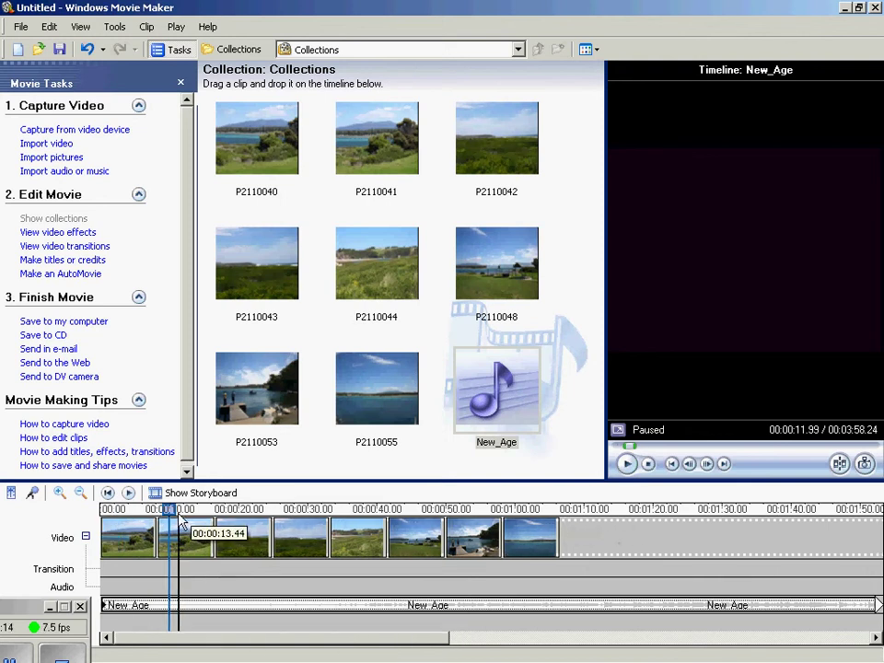
drag(189, 517, 368, 523)
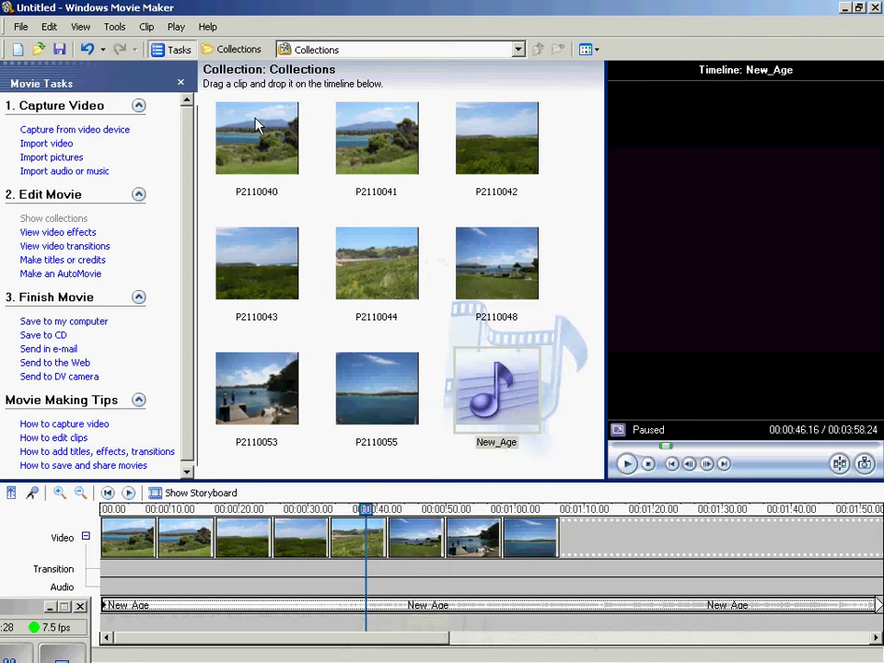
click(146, 28)
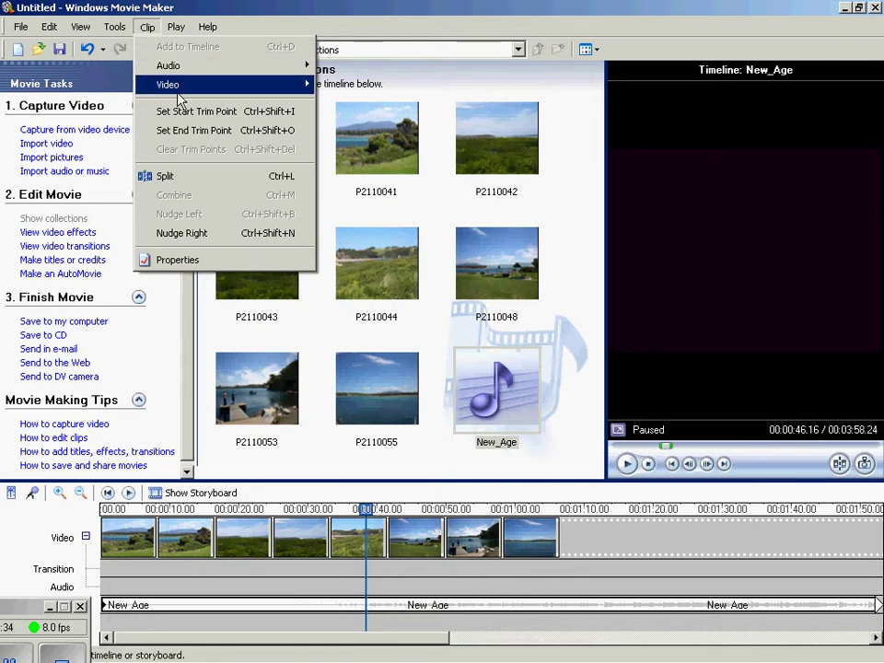
click(252, 112)
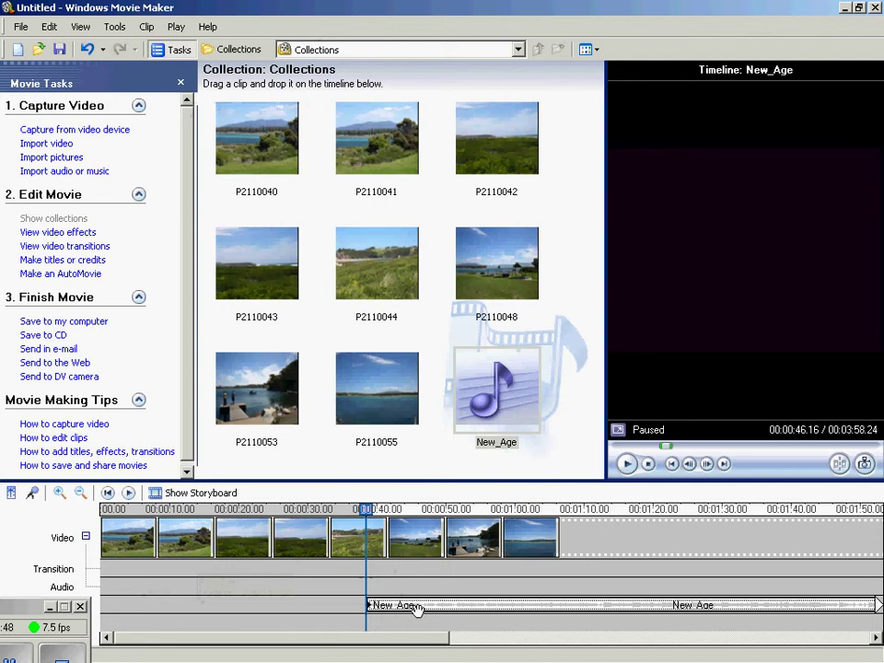
drag(402, 608, 153, 623)
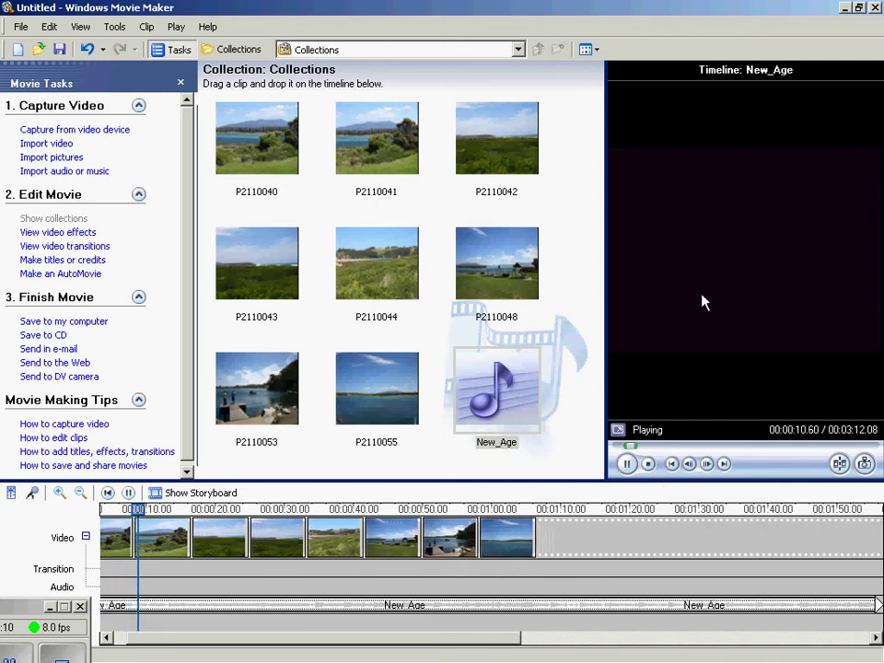
click(626, 465)
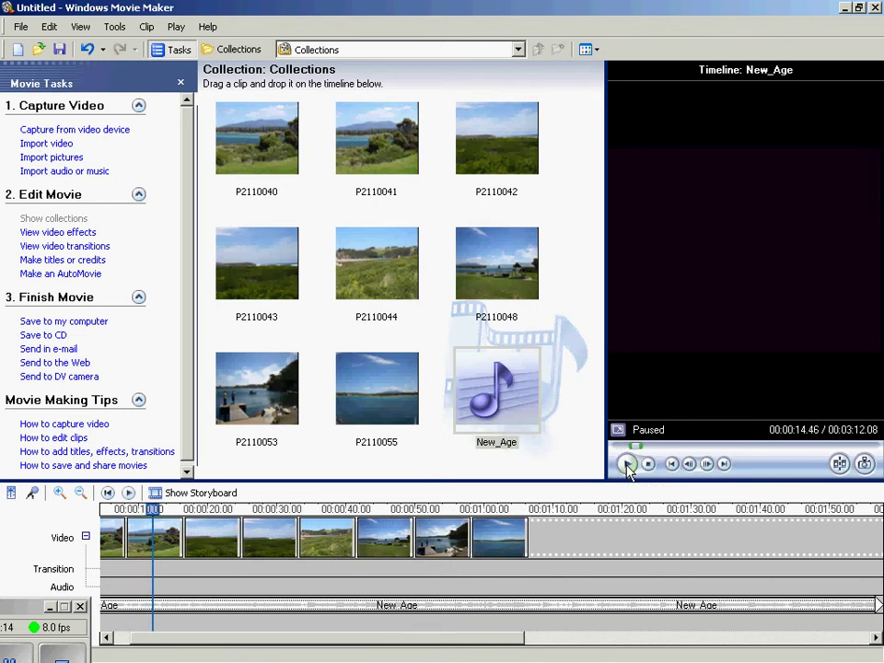
- Set the end trim point of the New_Age music at 00:01:18.72, close to the end of the last picture
drag(444, 637, 520, 644)
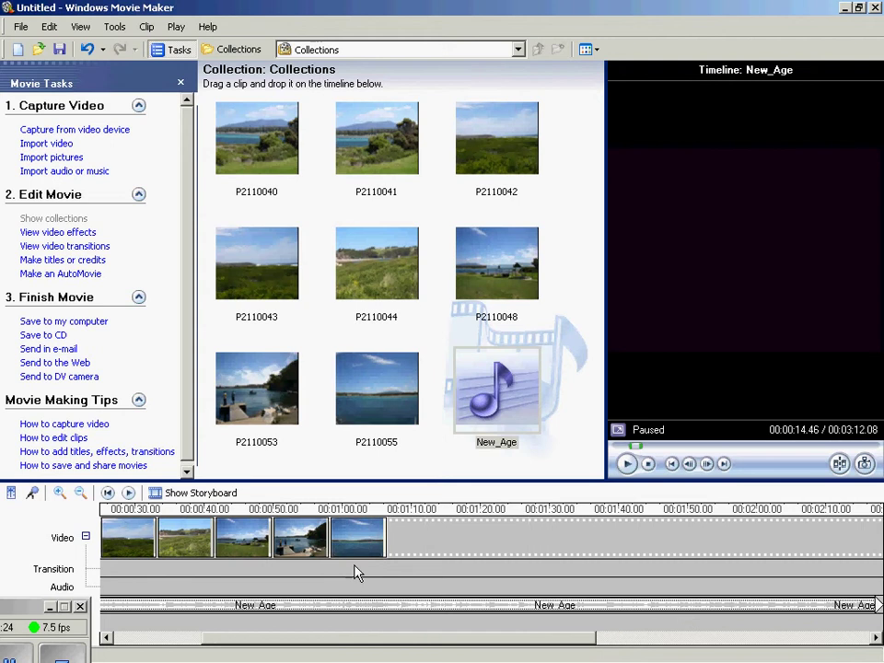
drag(353, 642, 361, 649)
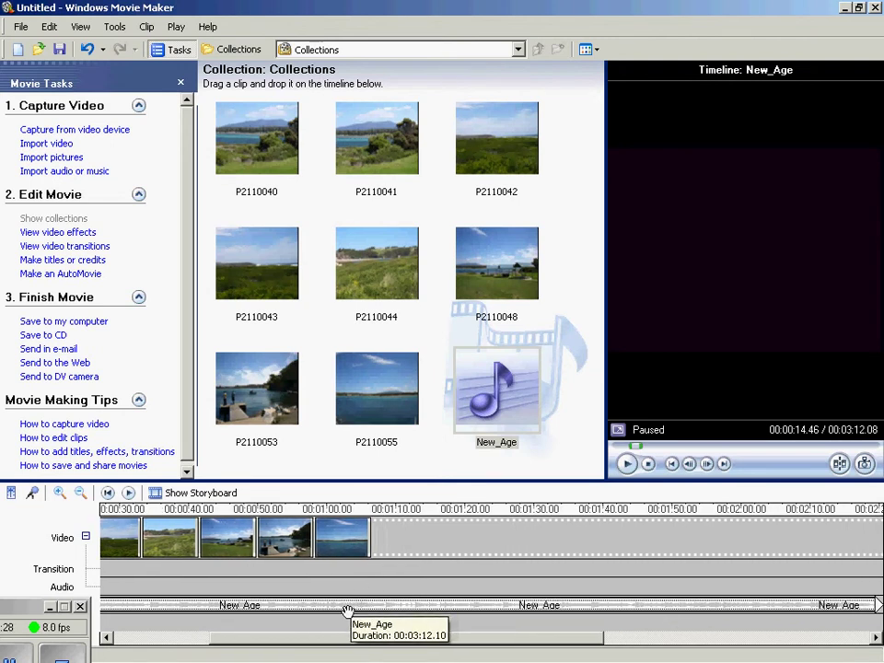
drag(302, 643, 190, 646)
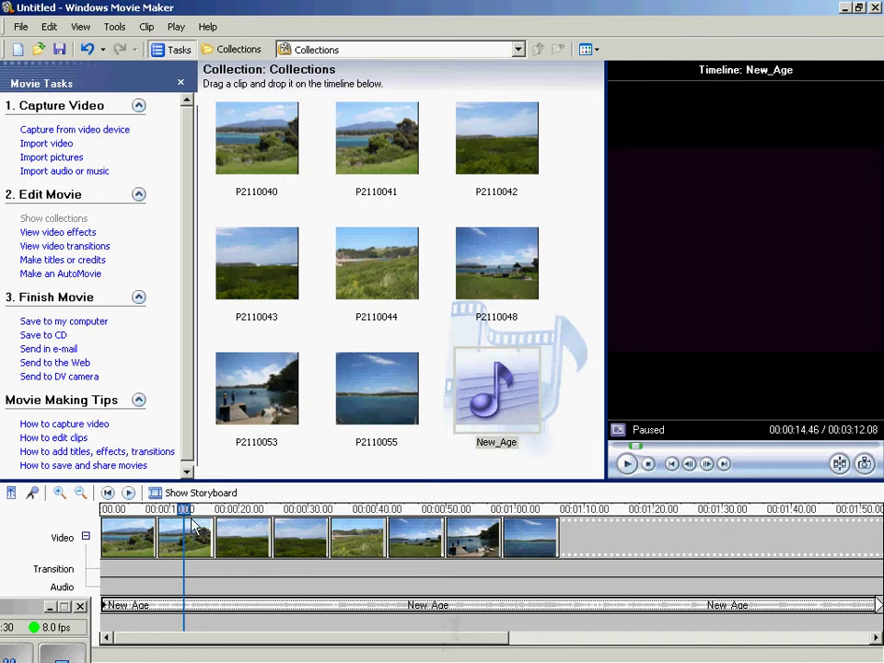
drag(187, 512, 484, 504)
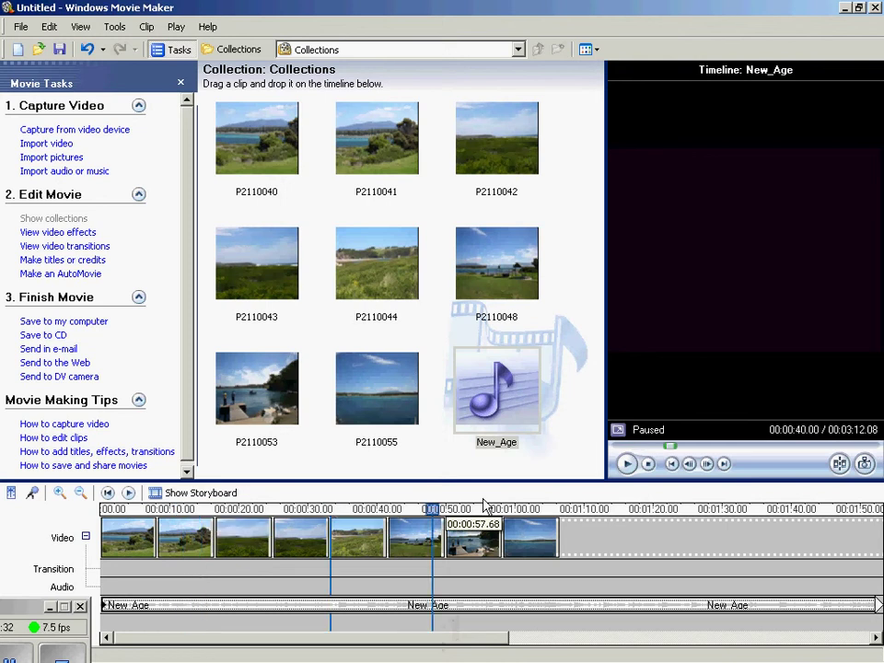
mouse_move(548, 505)
mouse_down()
mouse_move(578, 509)
mouse_move(554, 509)
mouse_up()
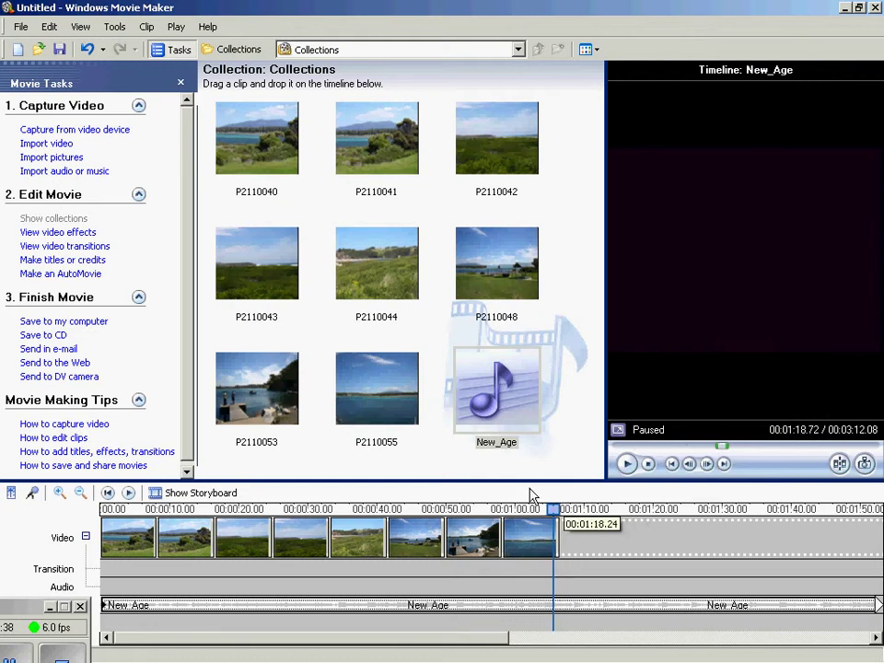
click(147, 27)
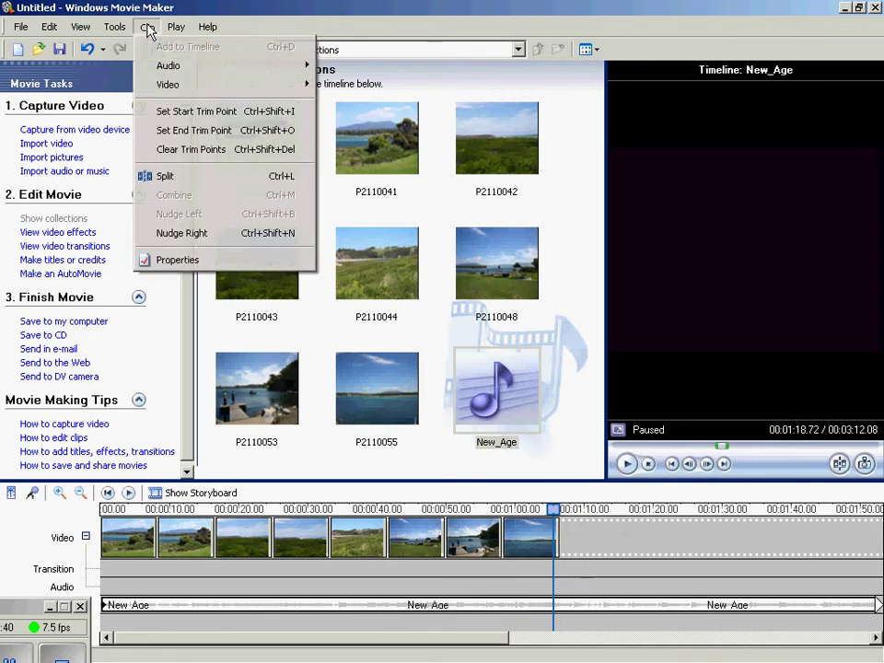
click(168, 130)
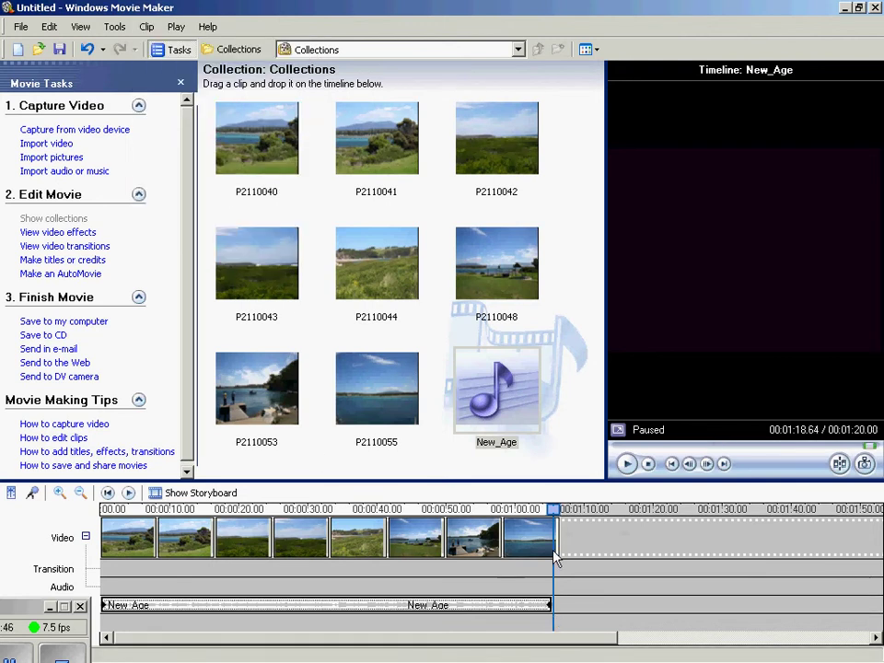
- Apply Fade Out to the New_Age music clip and play the movie's ending from 00:01:10.00
click(531, 509)
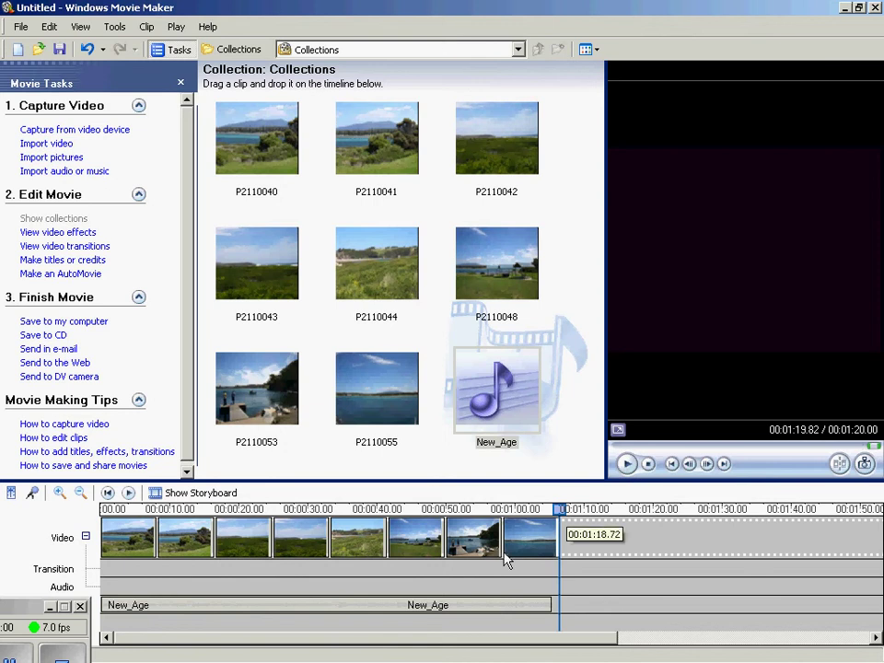
click(415, 609)
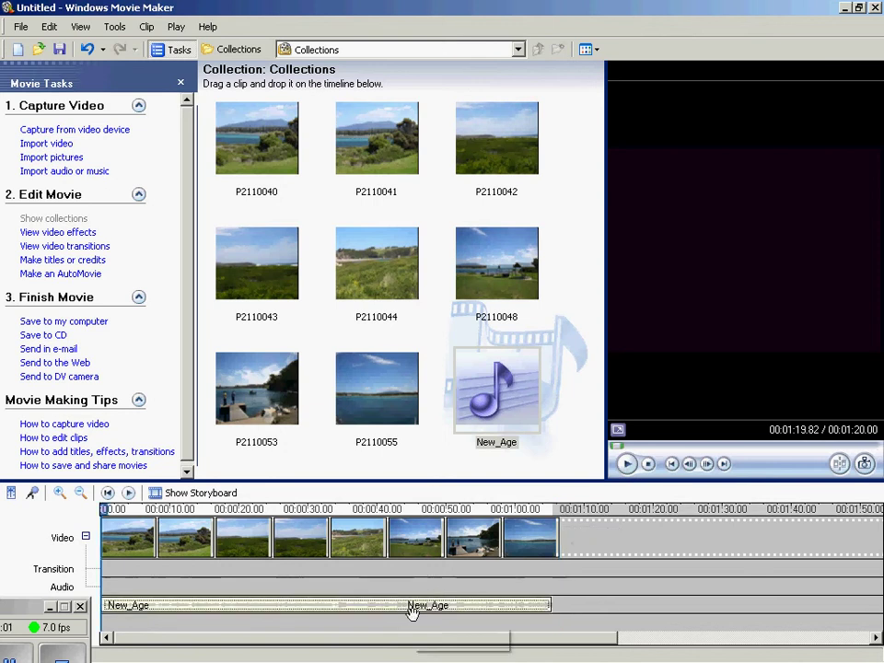
right_click(458, 608)
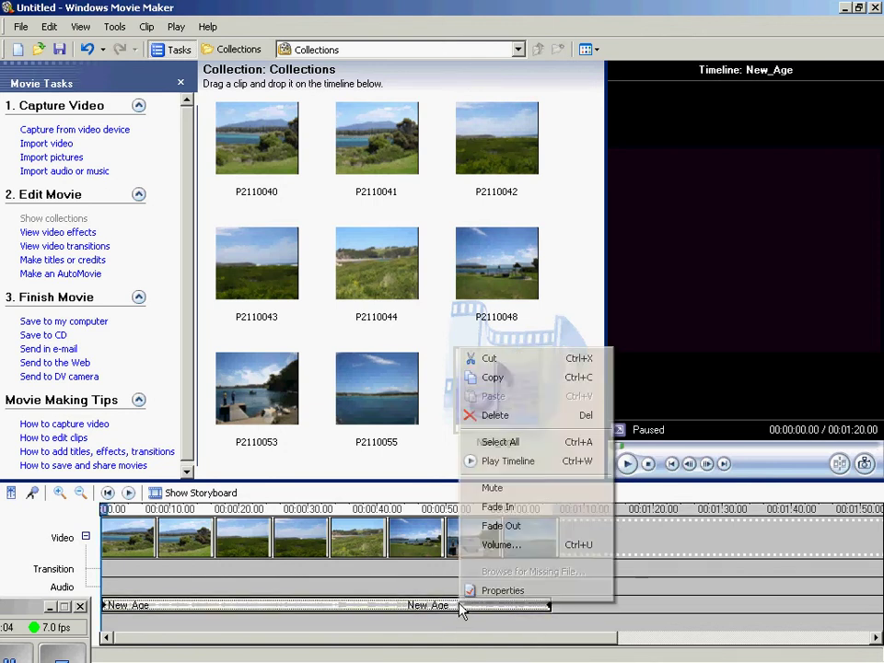
click(533, 535)
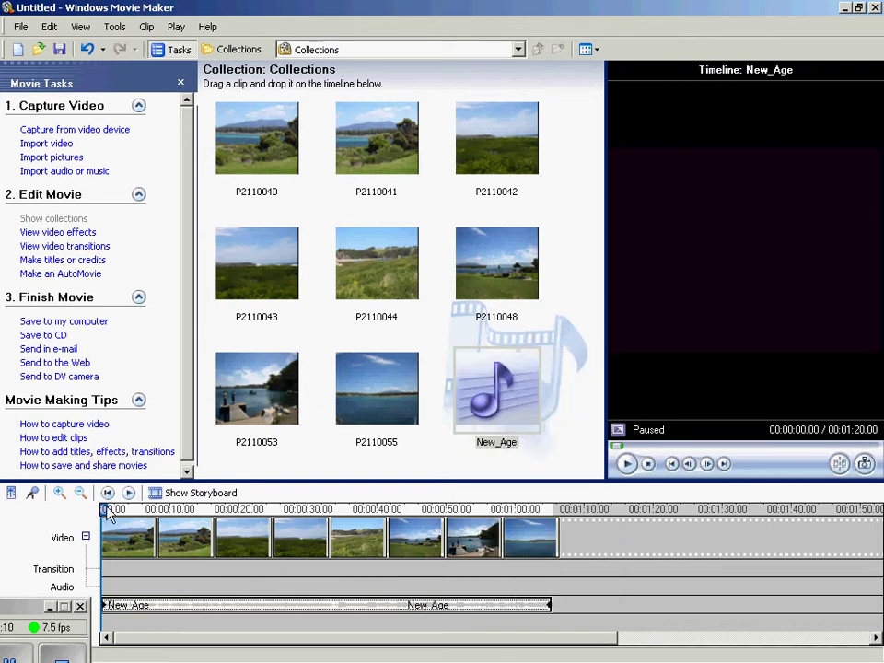
drag(108, 514, 503, 522)
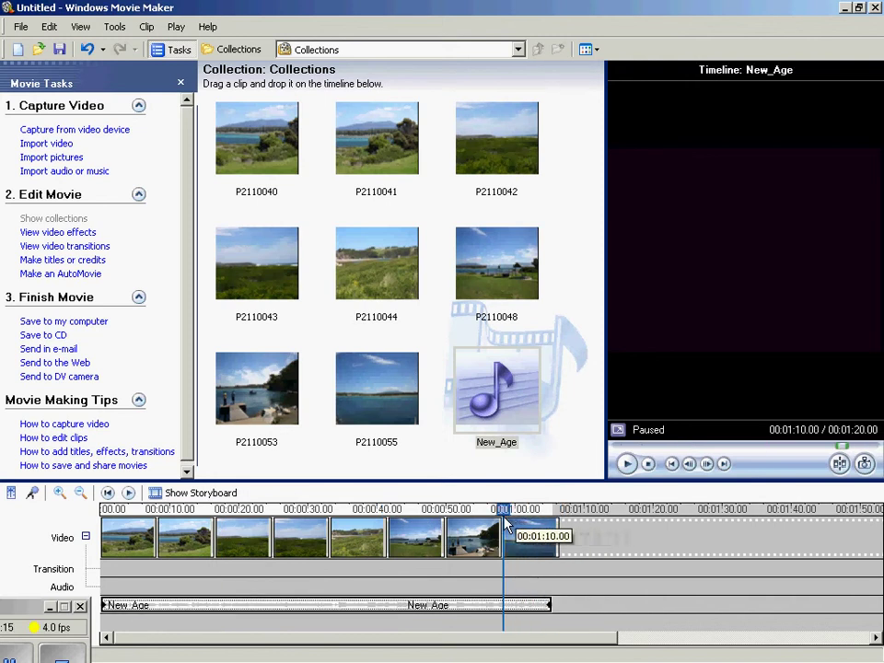
click(629, 465)
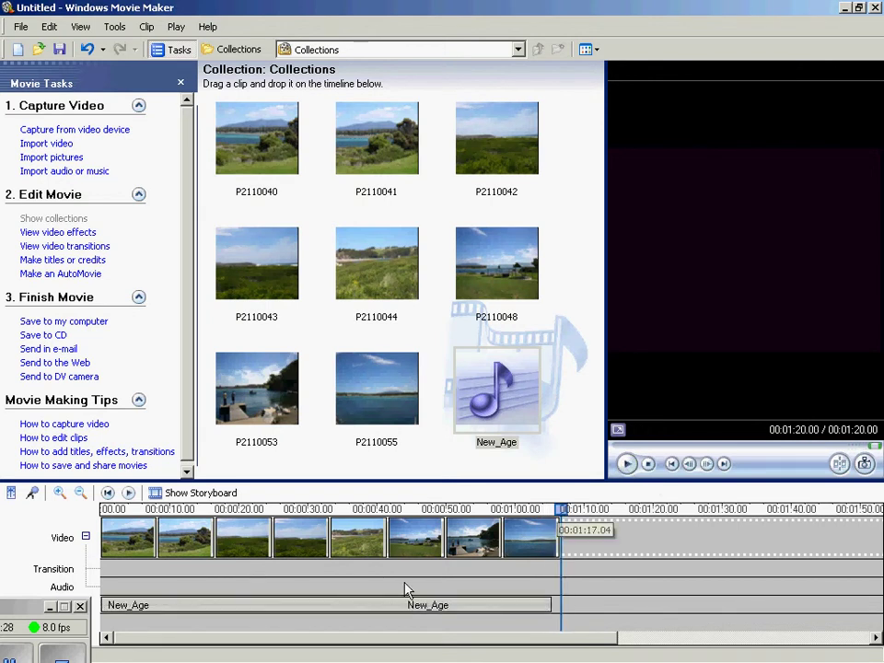
click(129, 541)
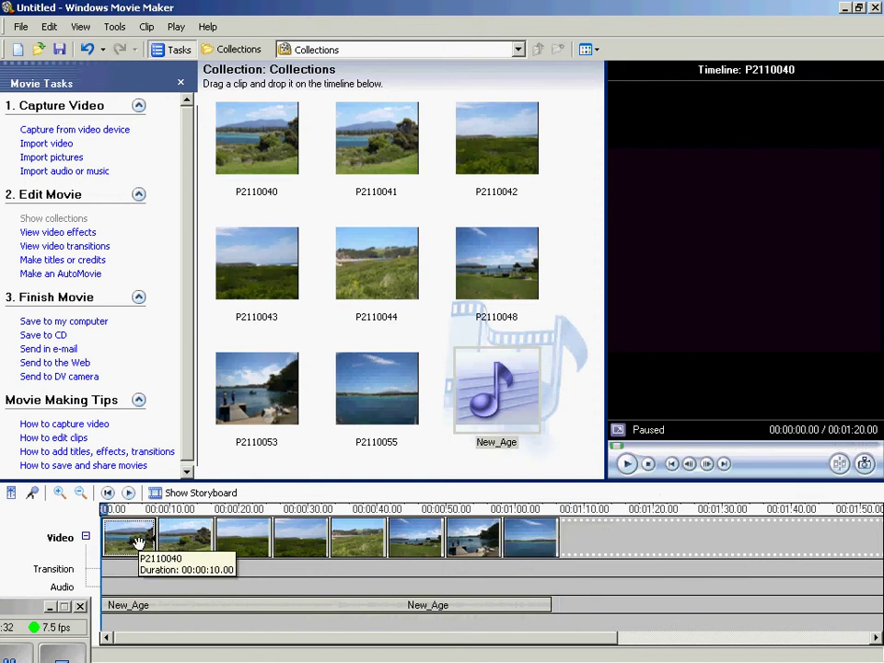
click(129, 608)
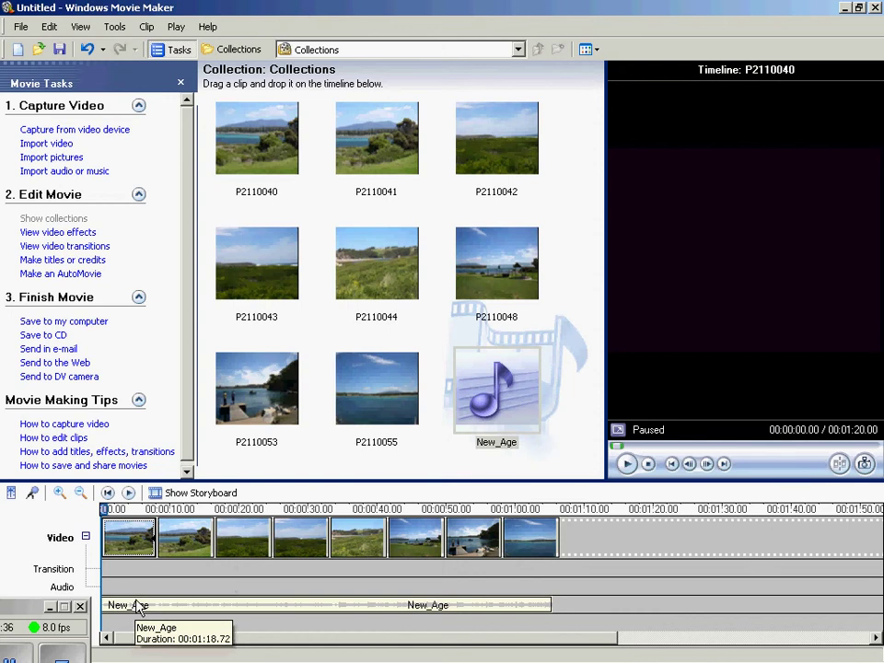
click(18, 30)
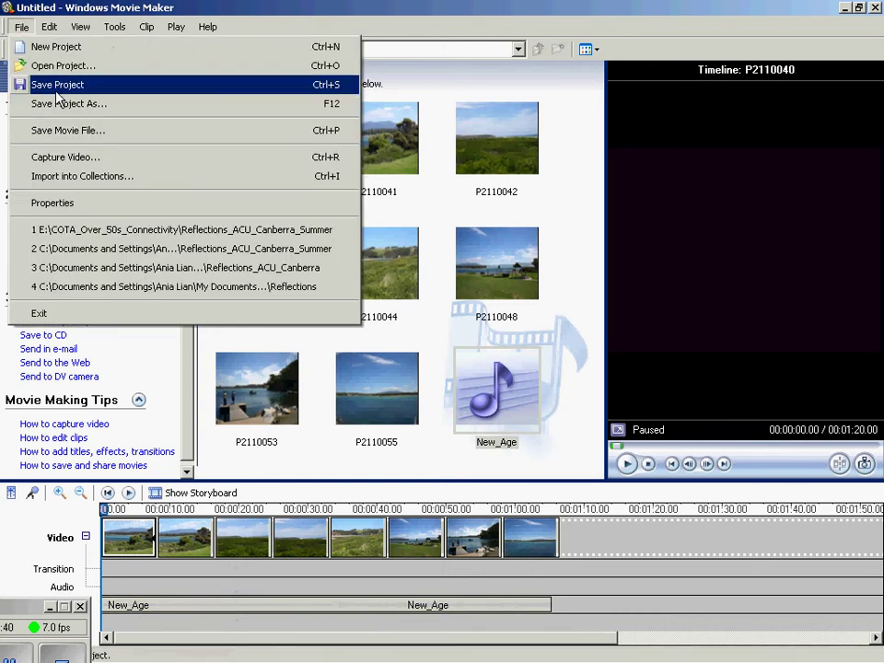
click(255, 20)
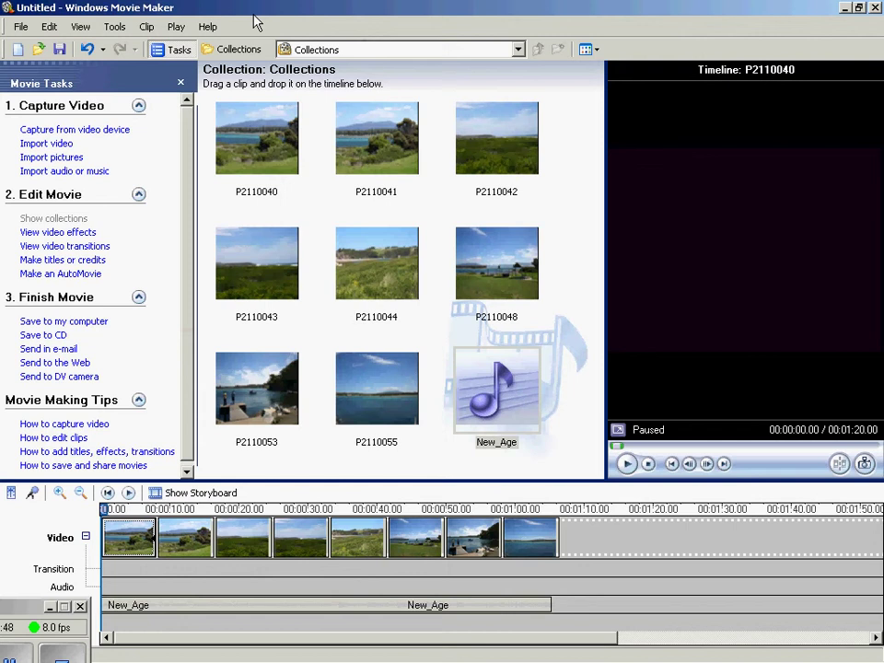
- Try inserting two extra pictures from the collection between the clips on the Video track, and undo both insertions
click(270, 156)
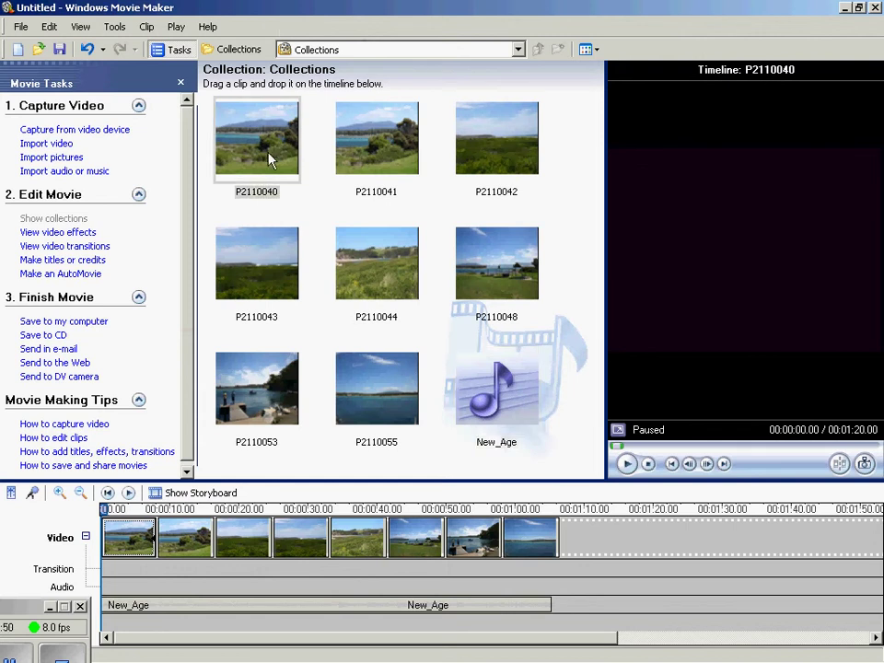
drag(199, 478, 159, 530)
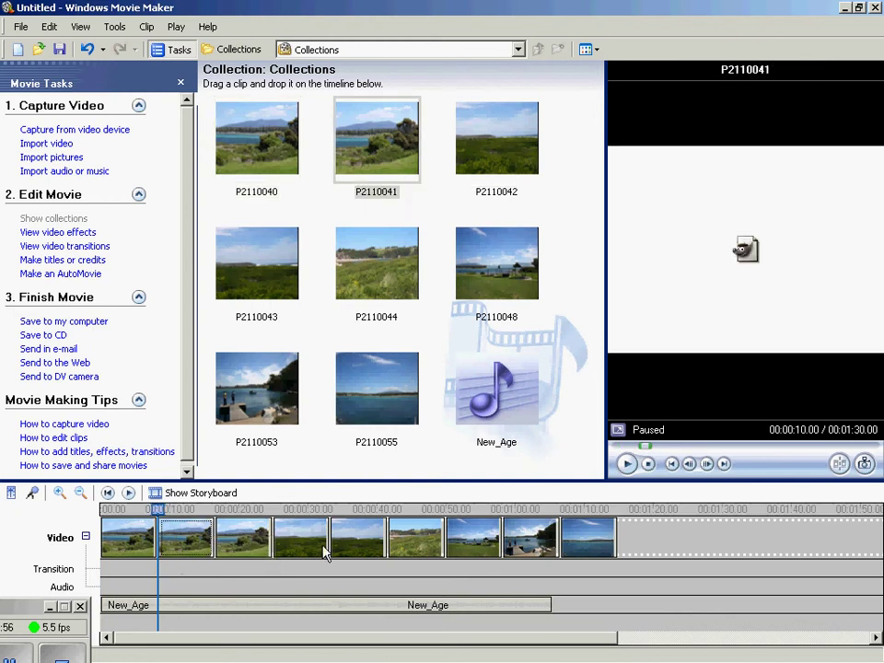
key(ctrl+v)
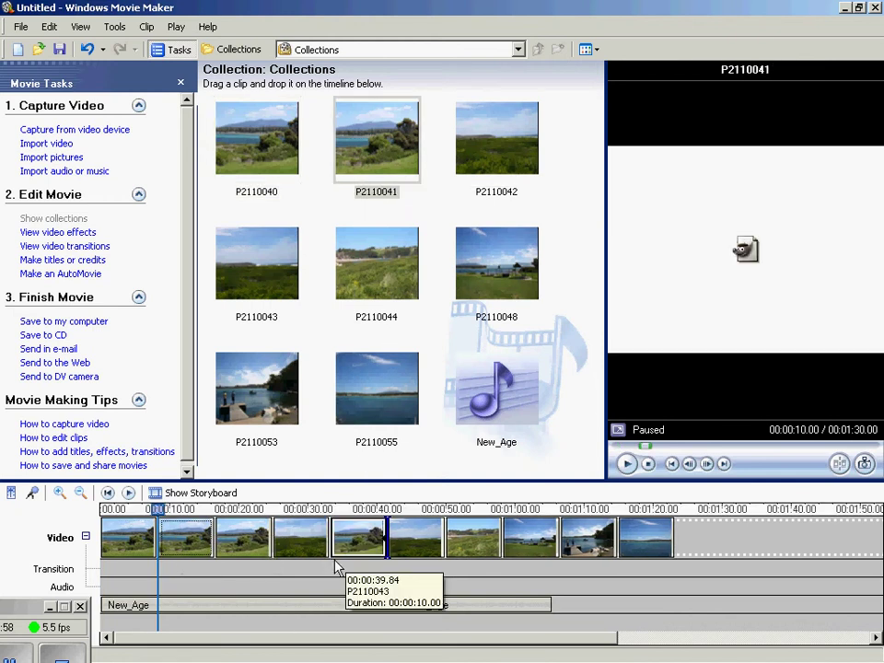
click(342, 564)
key(ctrl+z)
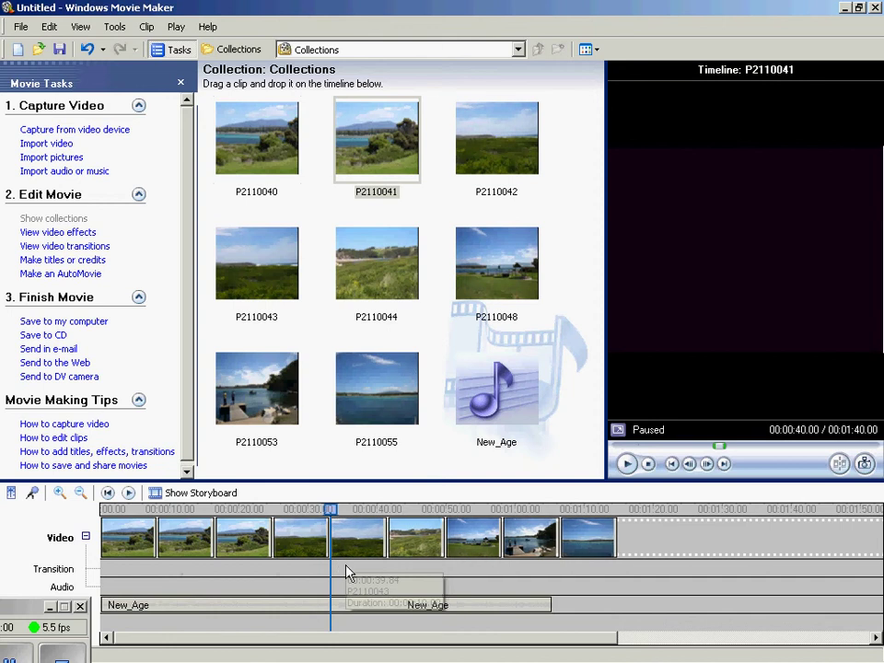
key(ctrl+z)
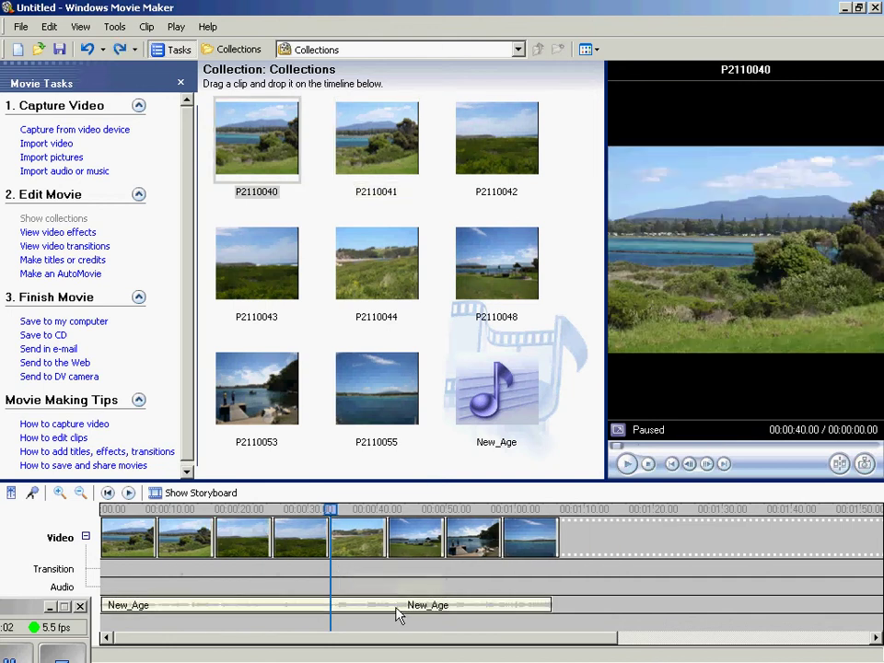
- Save the movie to My computer in My Videos, named with the author's first name, using Best quality for playback on my computer
drag(333, 516, 97, 521)
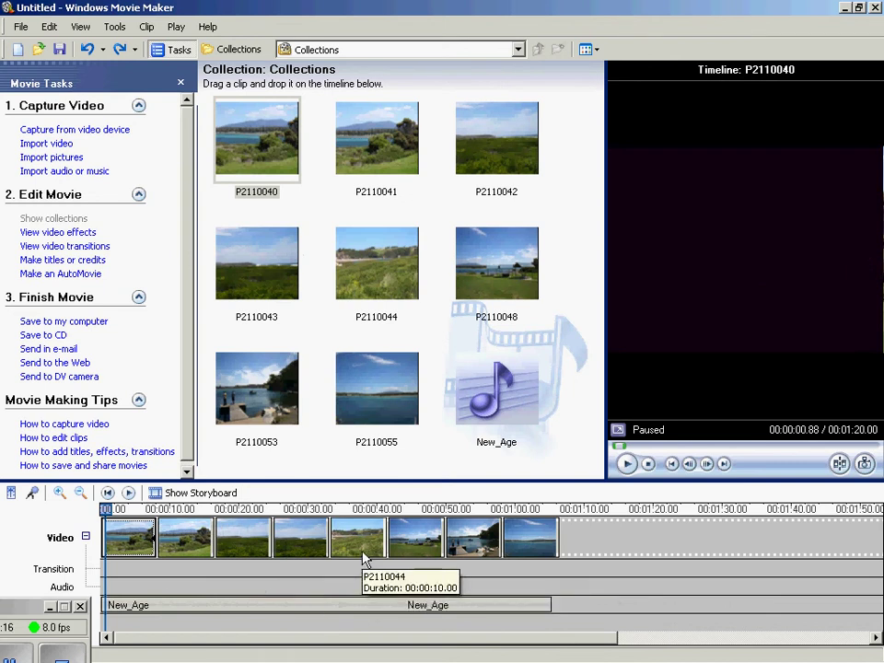
click(19, 26)
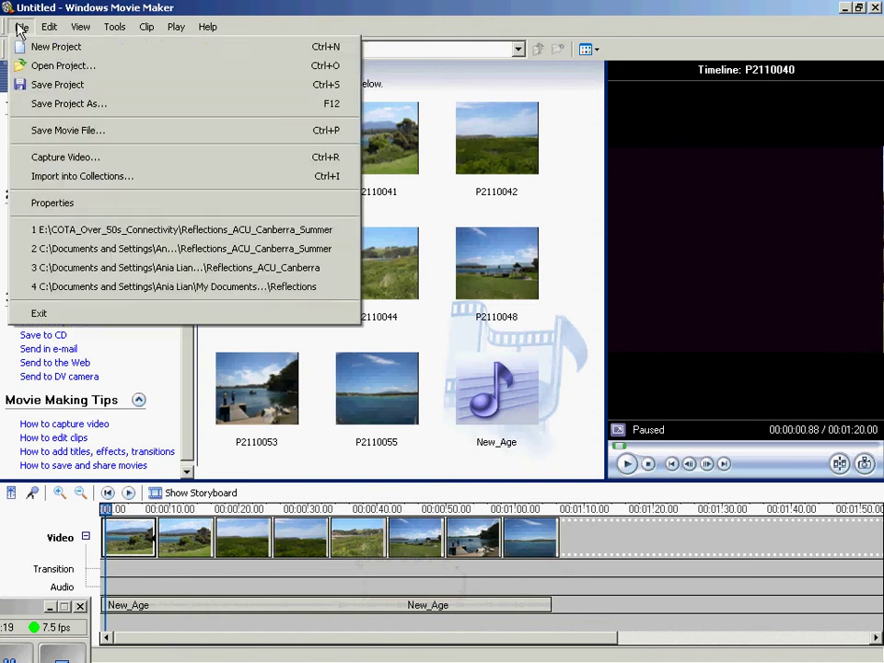
click(90, 131)
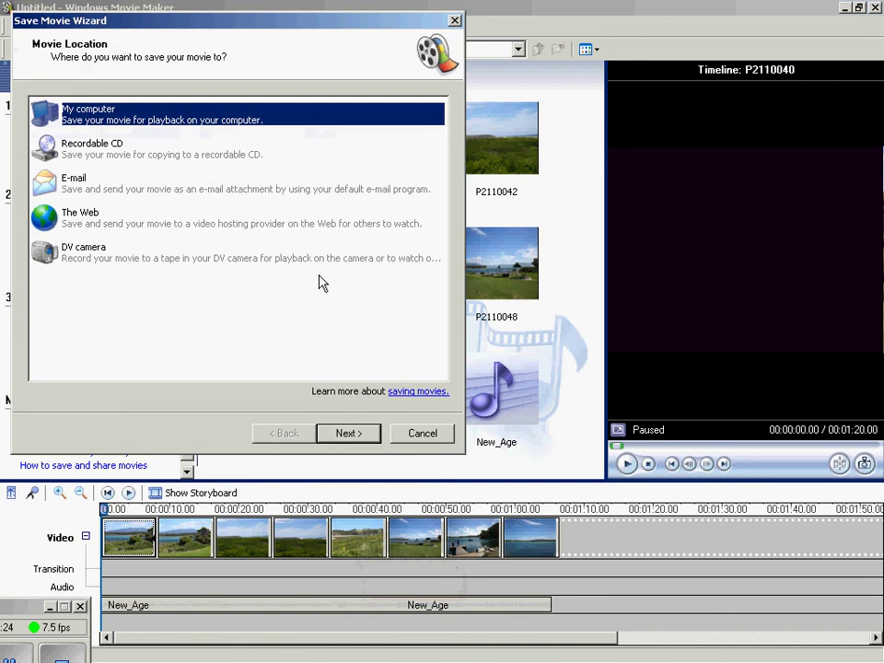
click(368, 439)
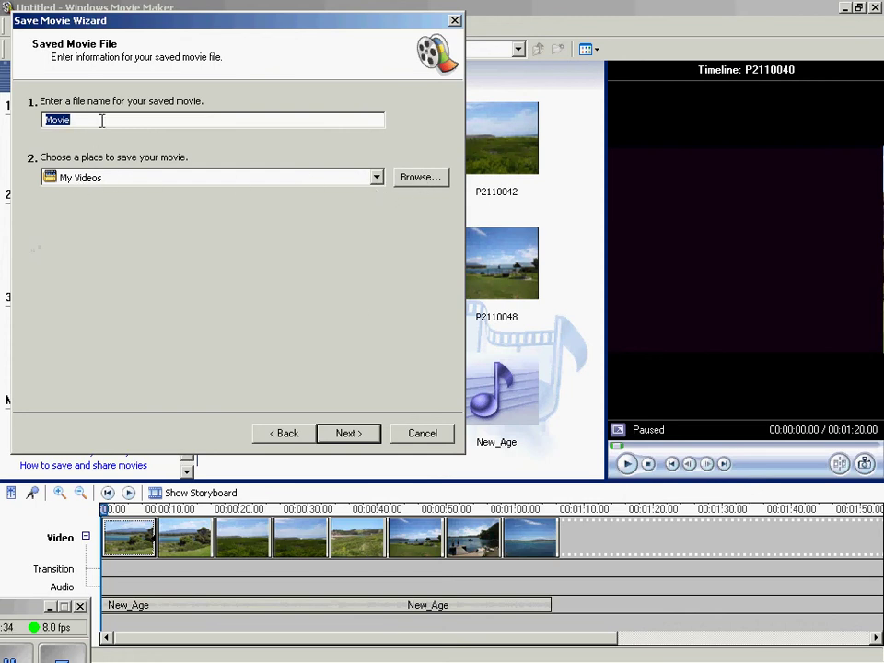
text(Ania)
click(348, 433)
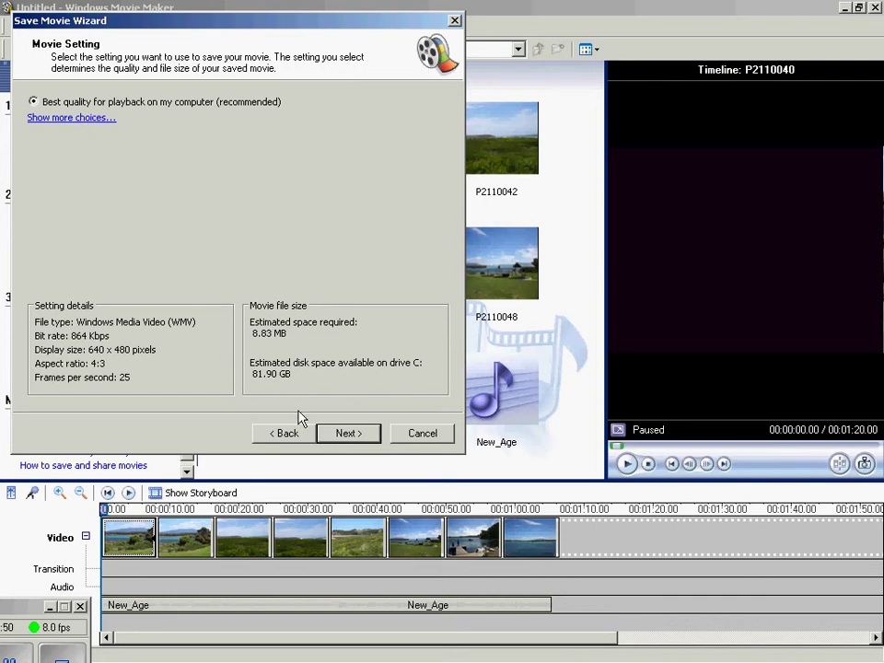
click(346, 434)
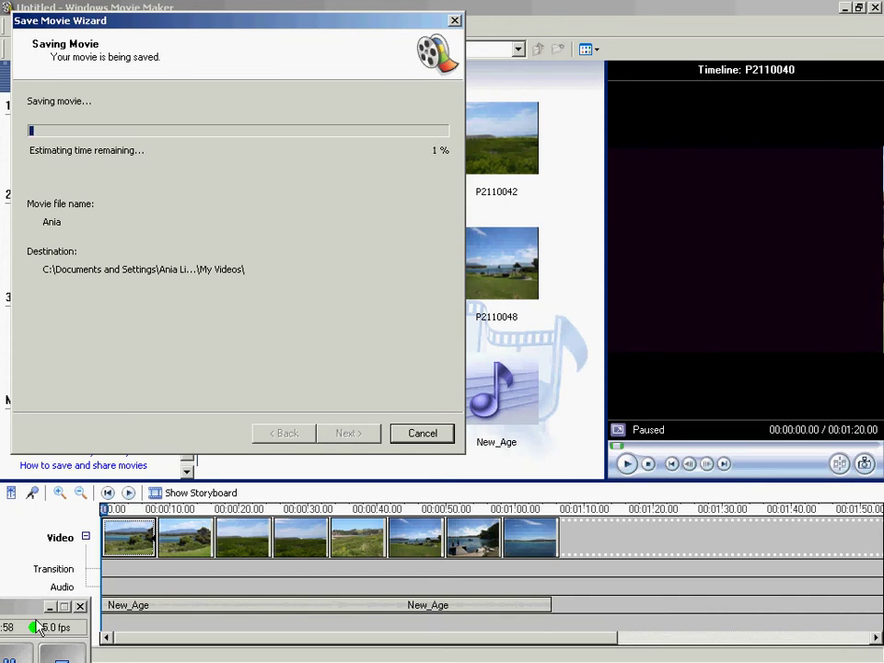
drag(30, 609, 111, 600)
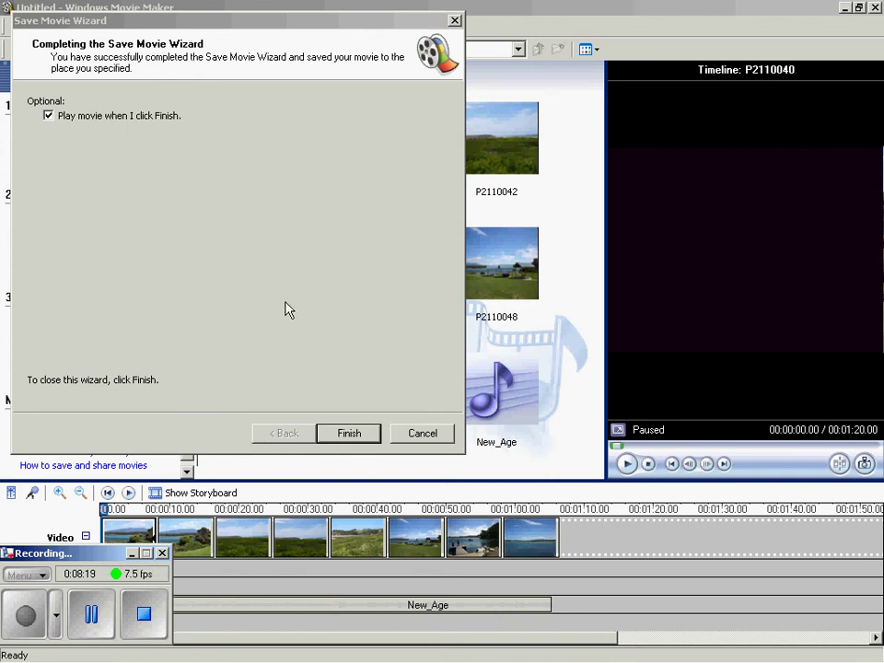
- Finish the Save Movie Wizard with movie playback enabled and complete the Windows Media Player 9 Series setup using the preselected privacy options
click(359, 435)
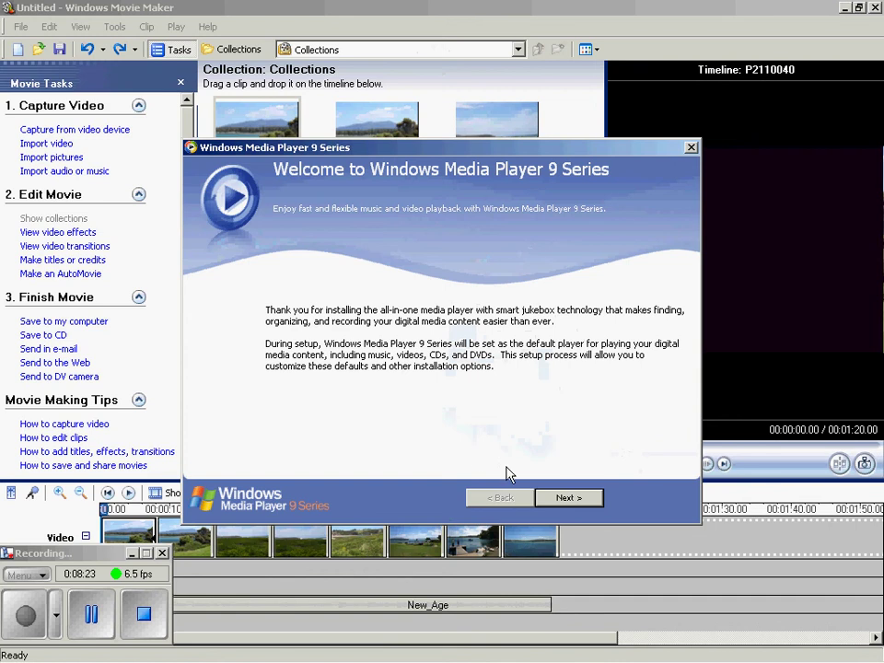
click(584, 502)
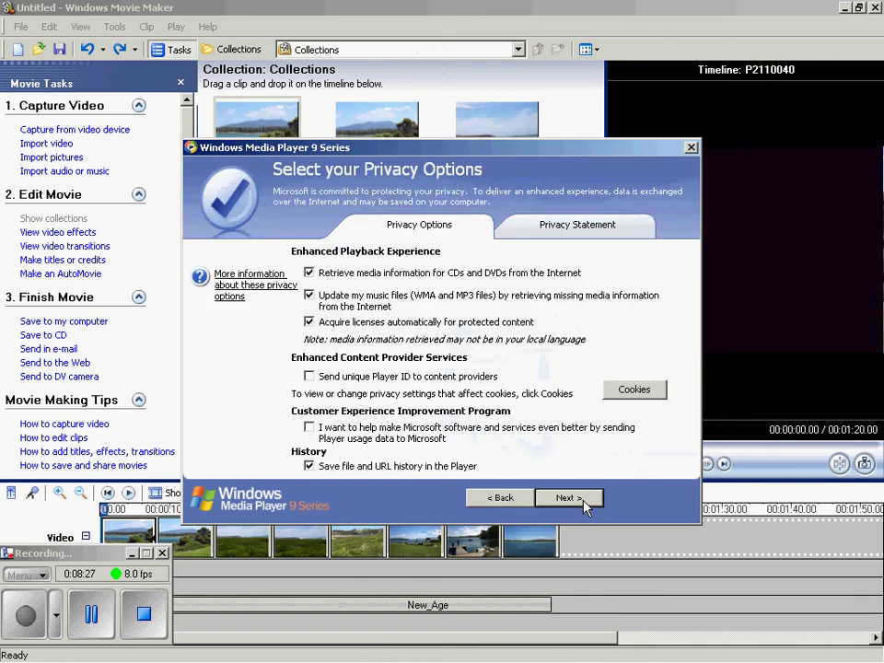
click(583, 502)
click(637, 500)
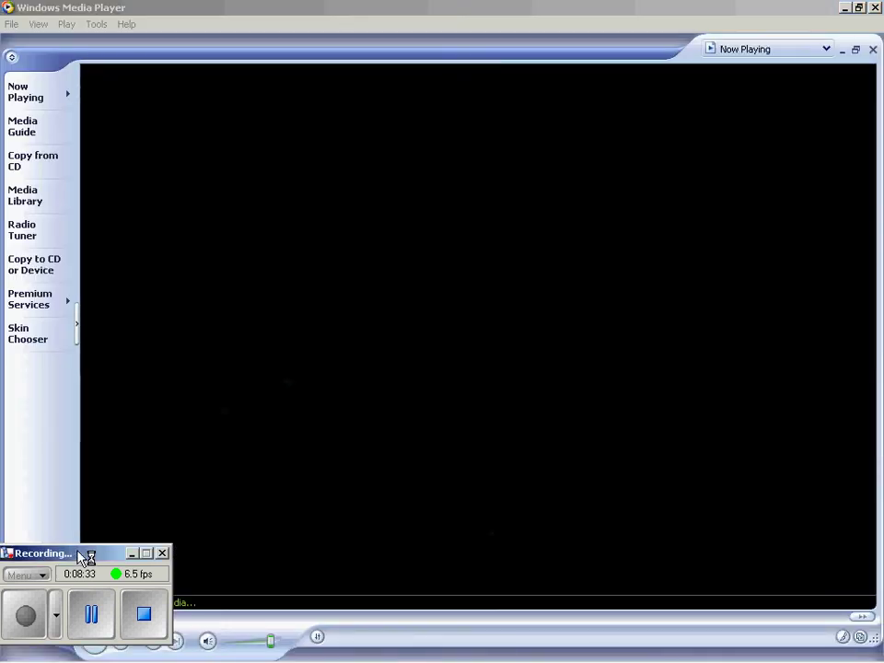
- Watch the saved slideshow movie through to its end in Windows Media Player, reducing the playback volume and raising it slightly again
drag(86, 557, 168, 659)
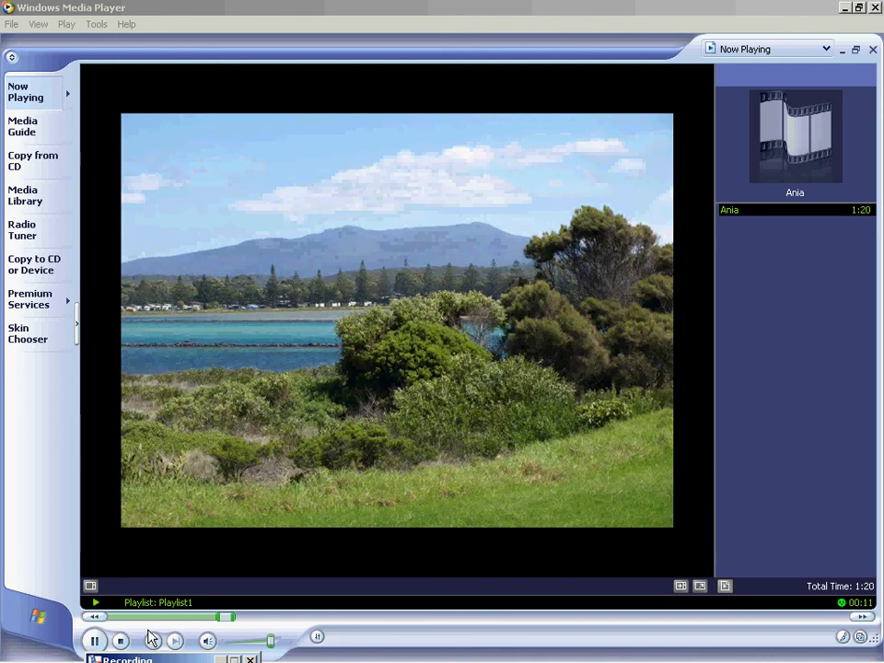
drag(270, 641, 234, 642)
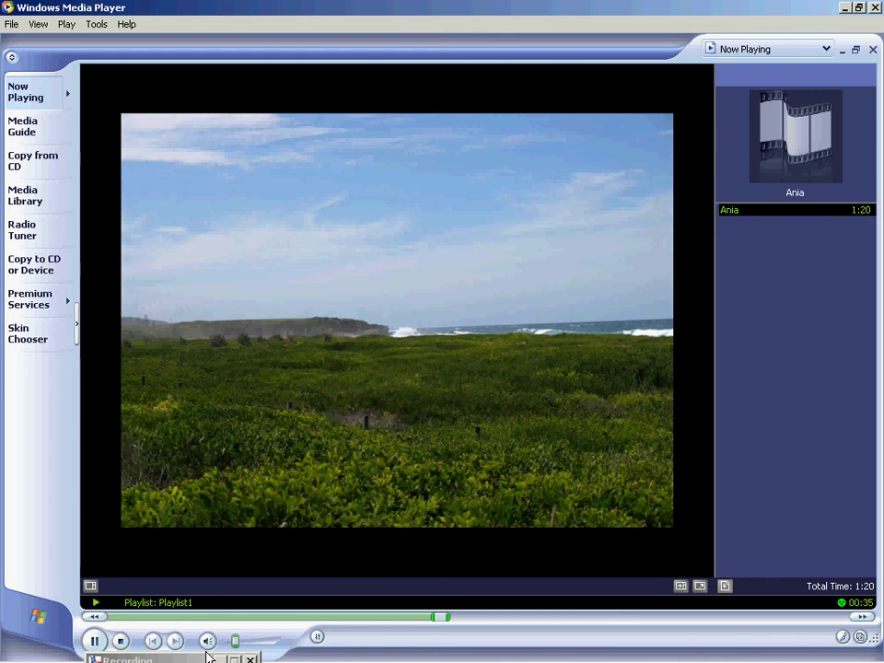
drag(233, 646, 243, 647)
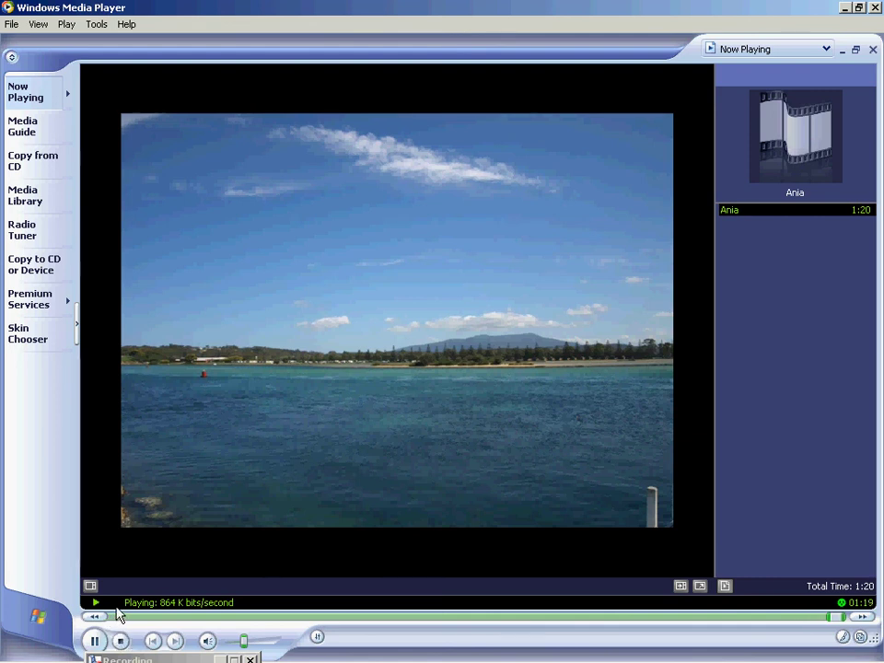
click(138, 659)
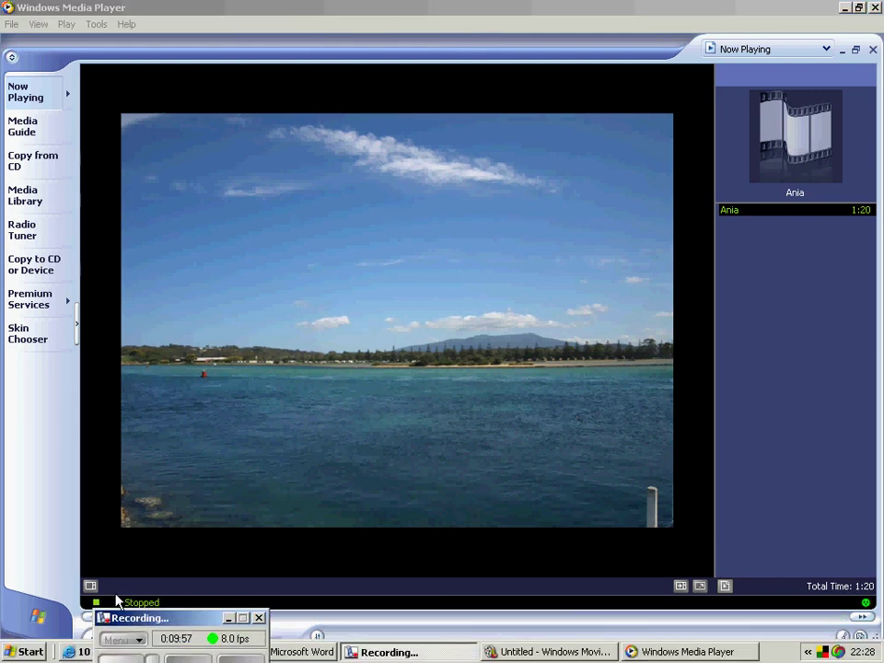